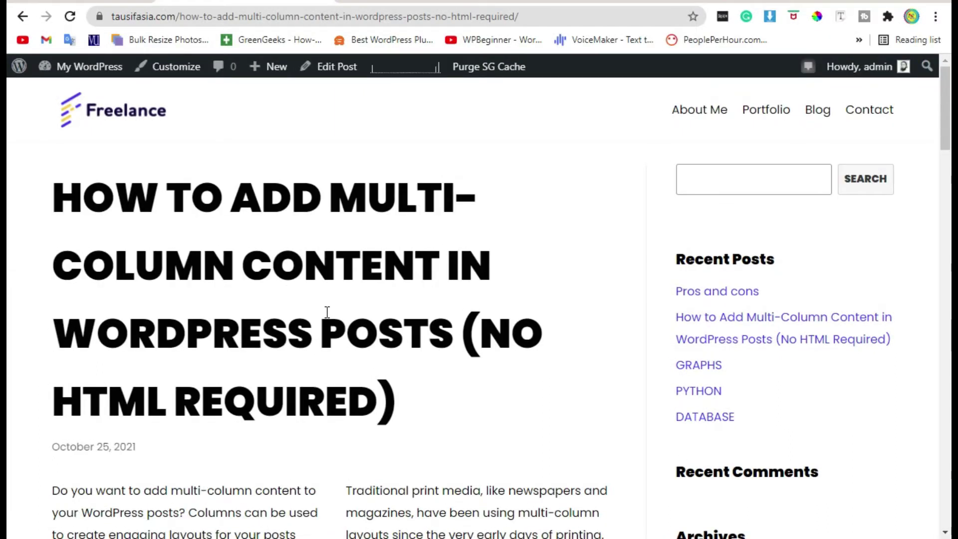
Scroll through the multi-column post and clear an accidental text selection.
scroll(327, 311, "down", 13)
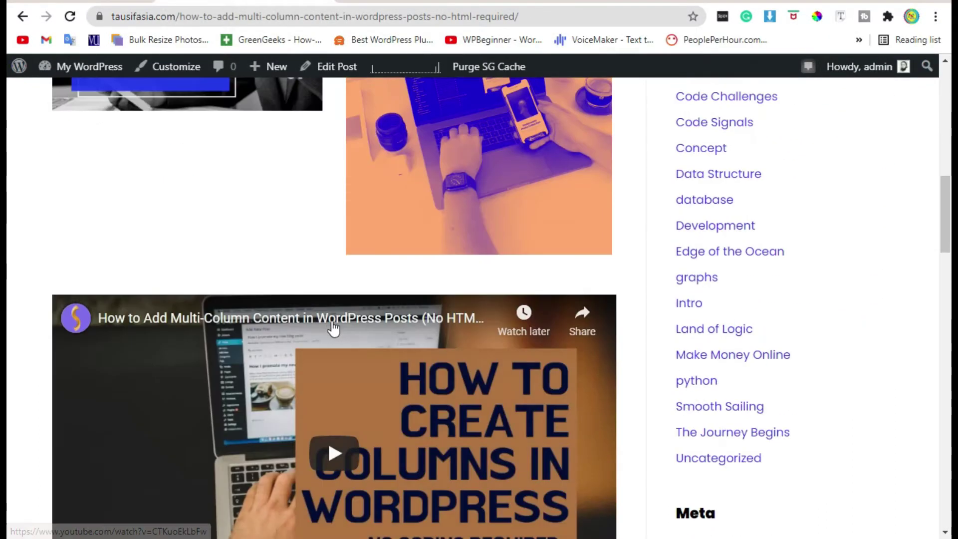
scroll(327, 372, "down", 18)
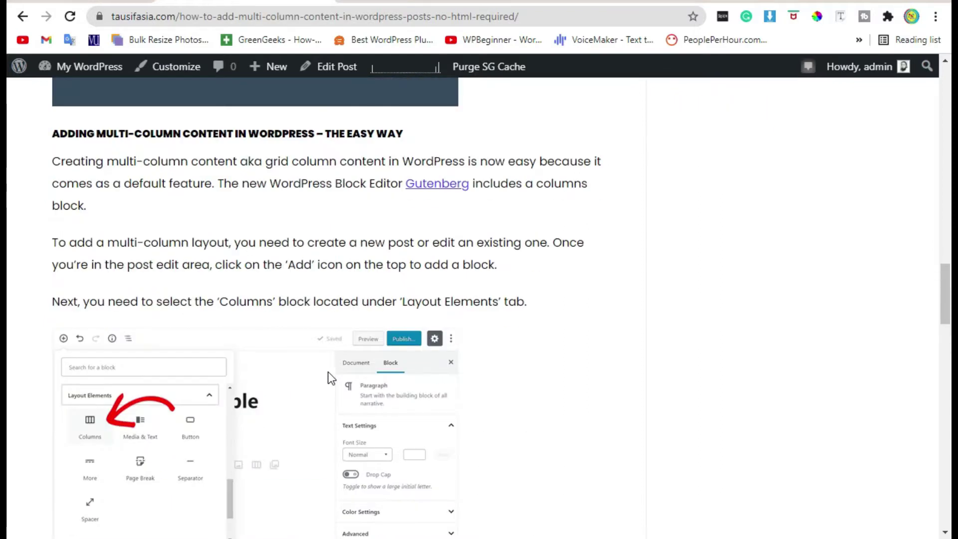
scroll(328, 372, "down", 7)
scroll(321, 382, "down", 6)
scroll(322, 378, "down", 8)
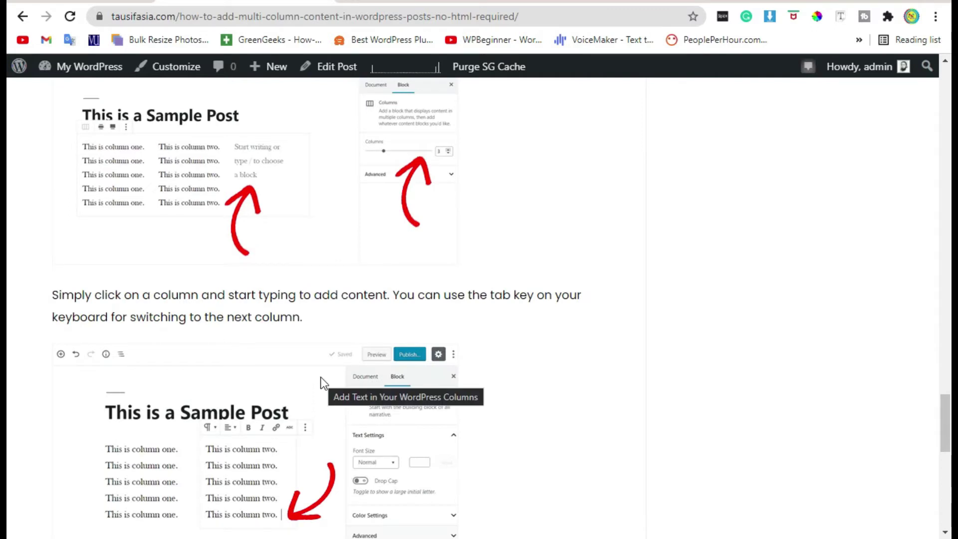
scroll(323, 383, "down", 8)
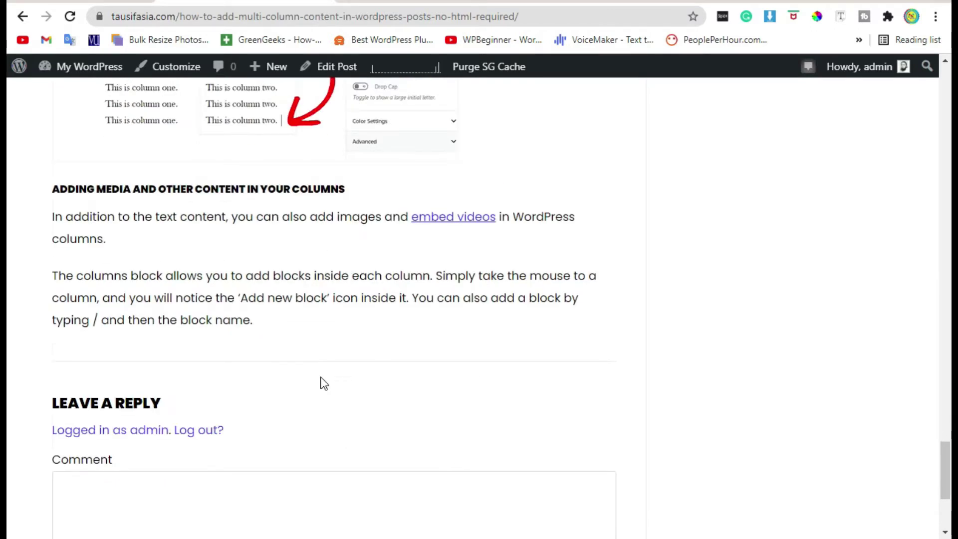
left_click_drag(278, 327, 246, 319)
left_click(261, 321)
Return to the top and go to the admin Dashboard via My WordPress.
scroll(232, 332, "up", 20)
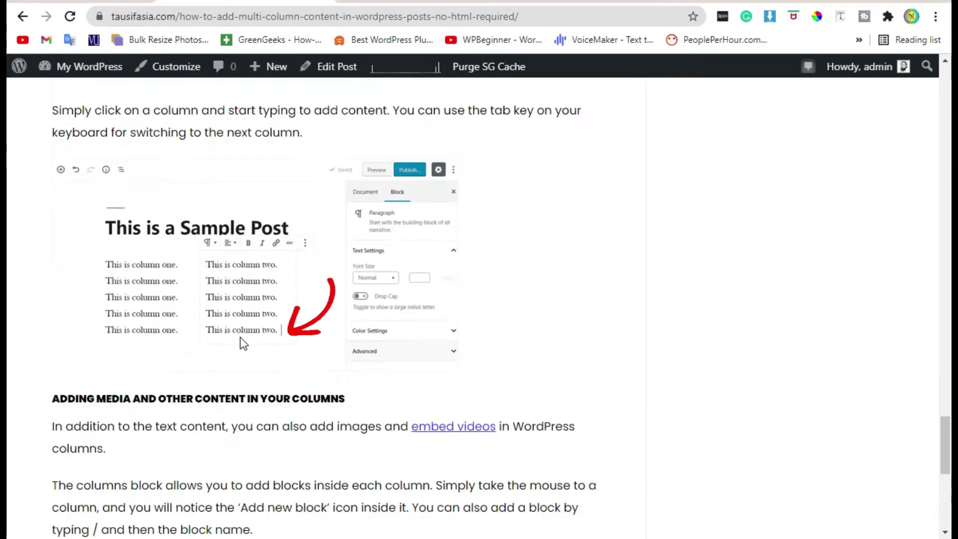
scroll(241, 336, "up", 15)
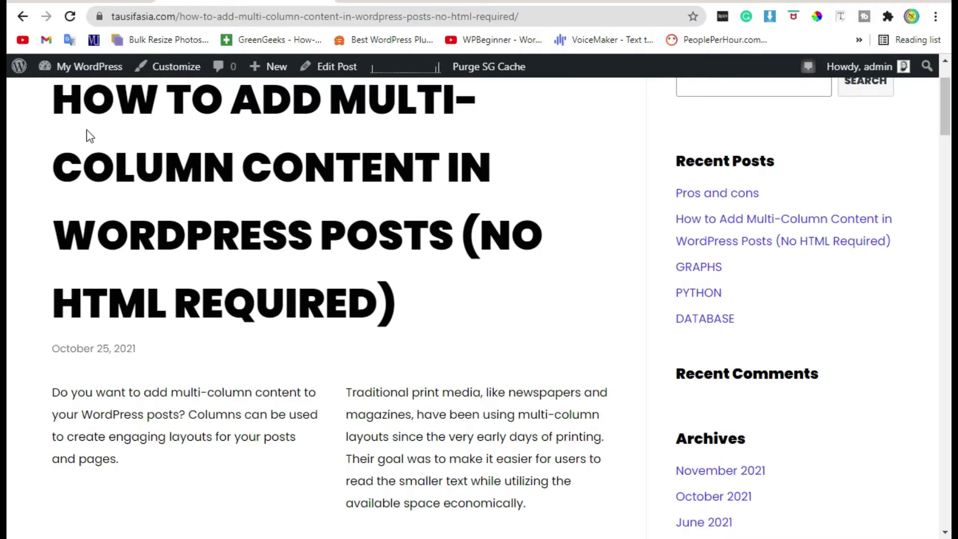
mouse_move(75, 70)
left_click(85, 96)
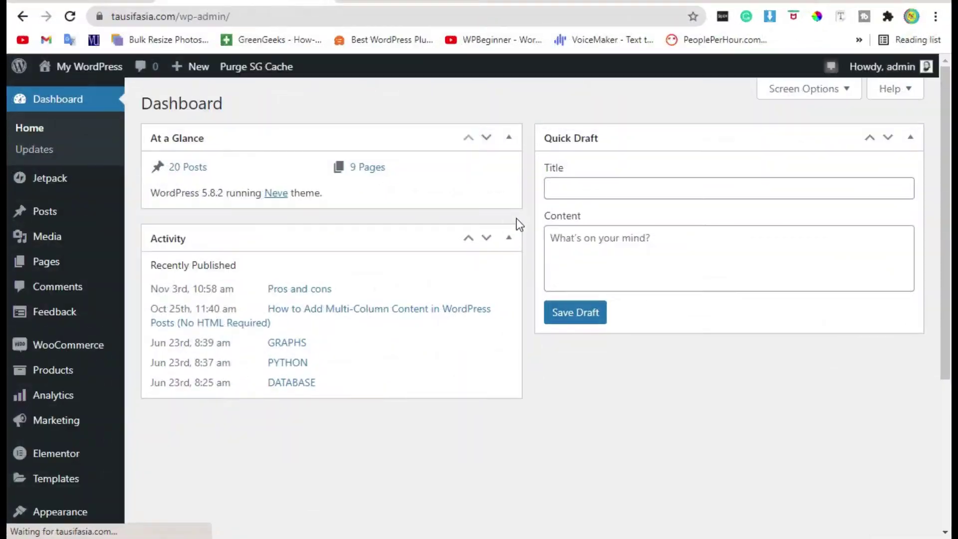
Search Plugins > Add New for 'WP Google Street View'.
scroll(430, 267, "down", 5)
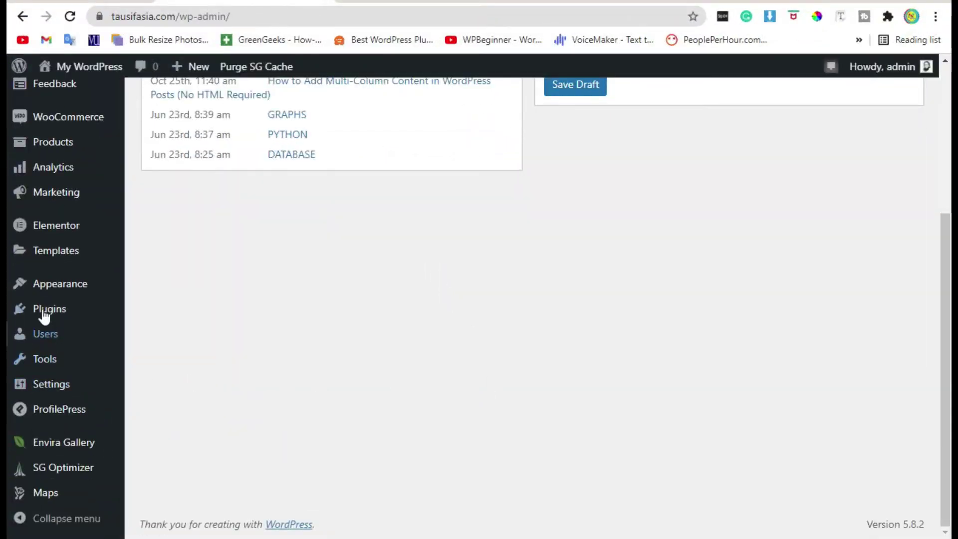
mouse_move(40, 311)
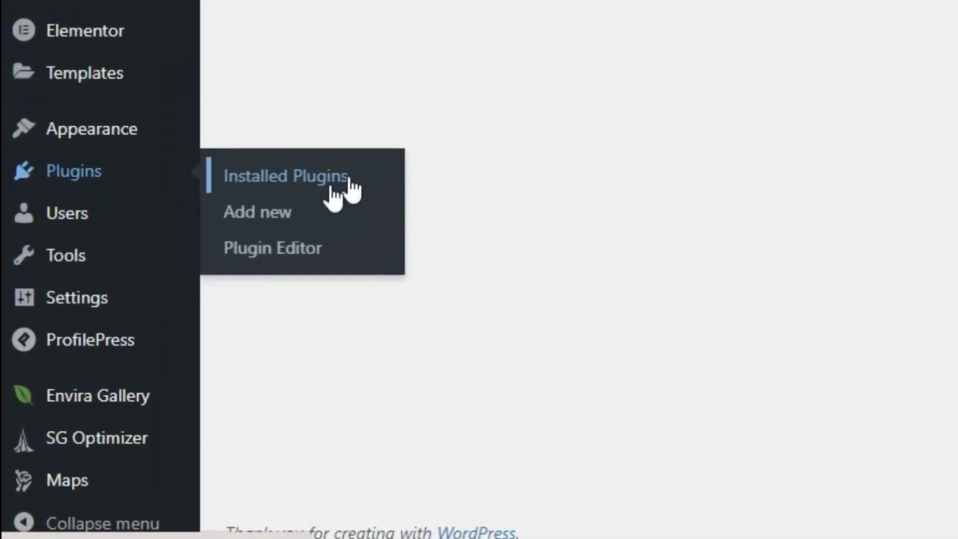
left_click(297, 205)
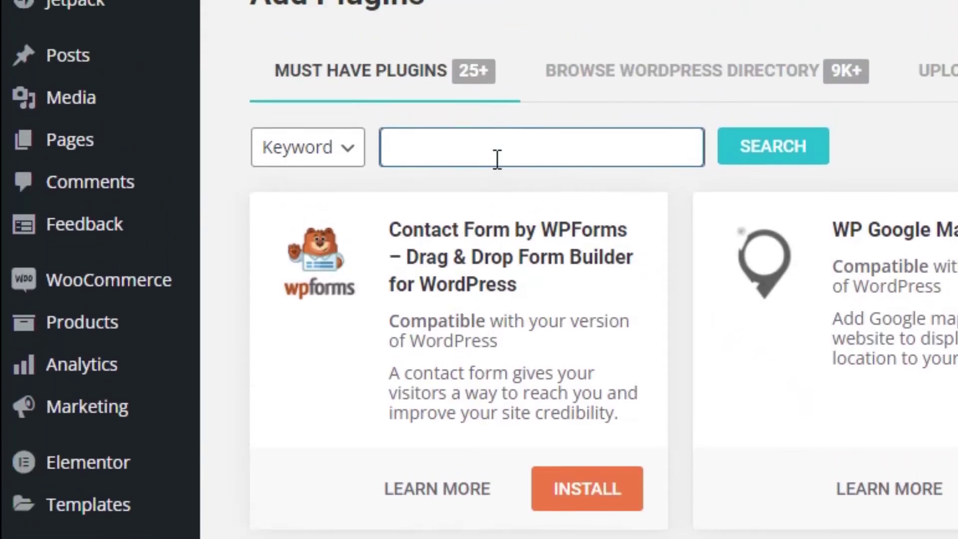
left_click(490, 184)
type("WP Google Street View")
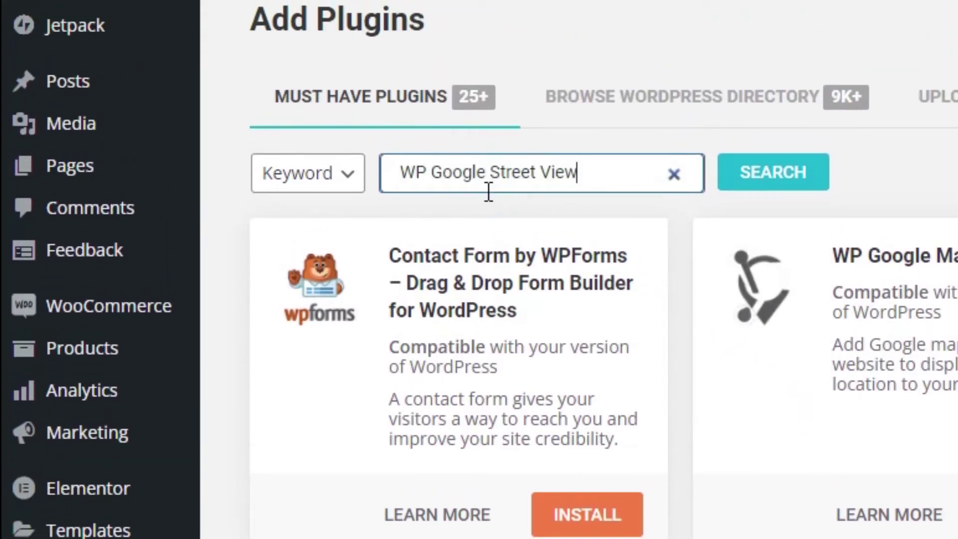
left_click(748, 180)
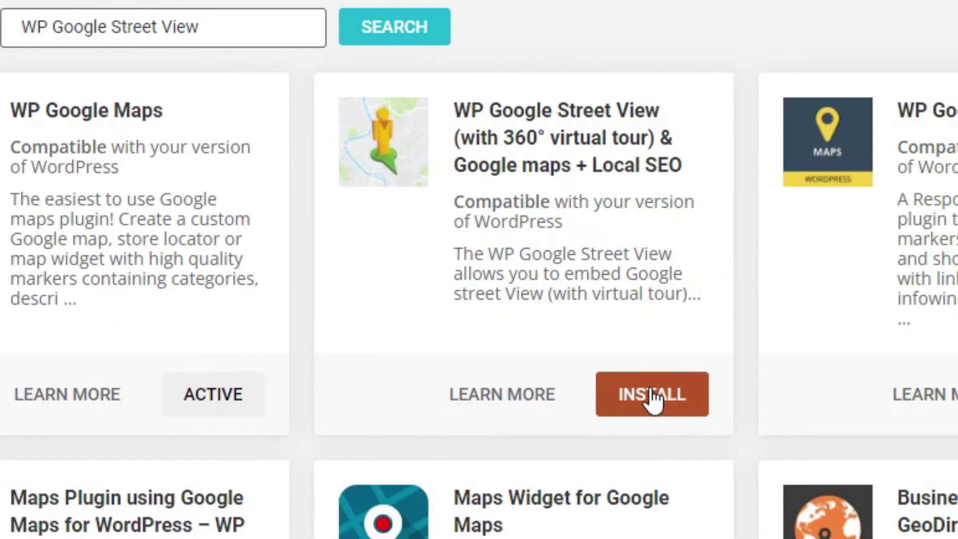
Install and activate WP Google Street View, then return to the Dashboard.
left_click(651, 396)
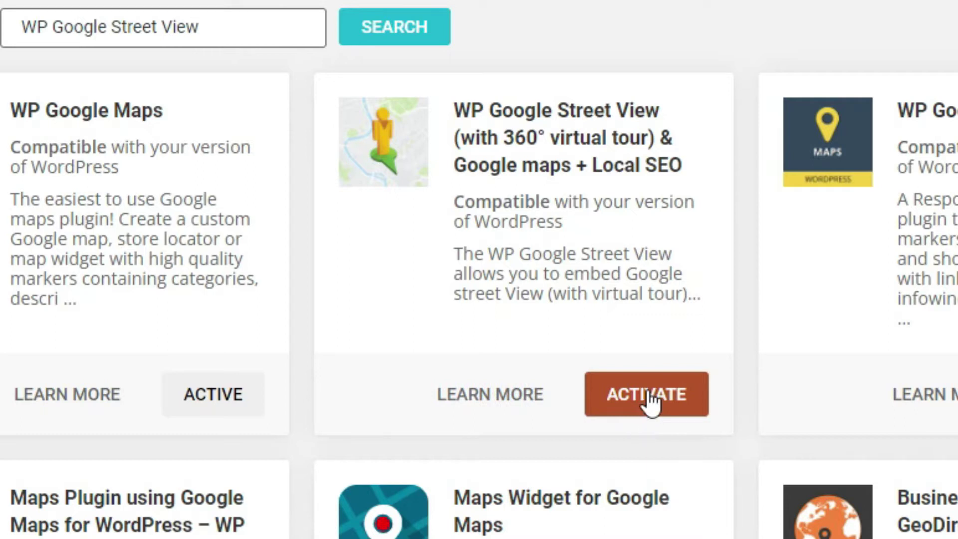
left_click(648, 392)
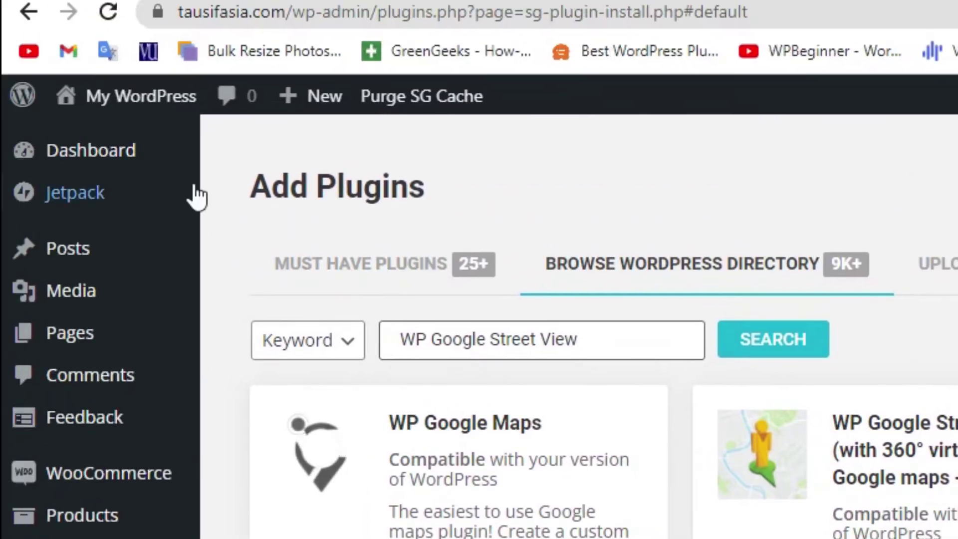
left_click(152, 161)
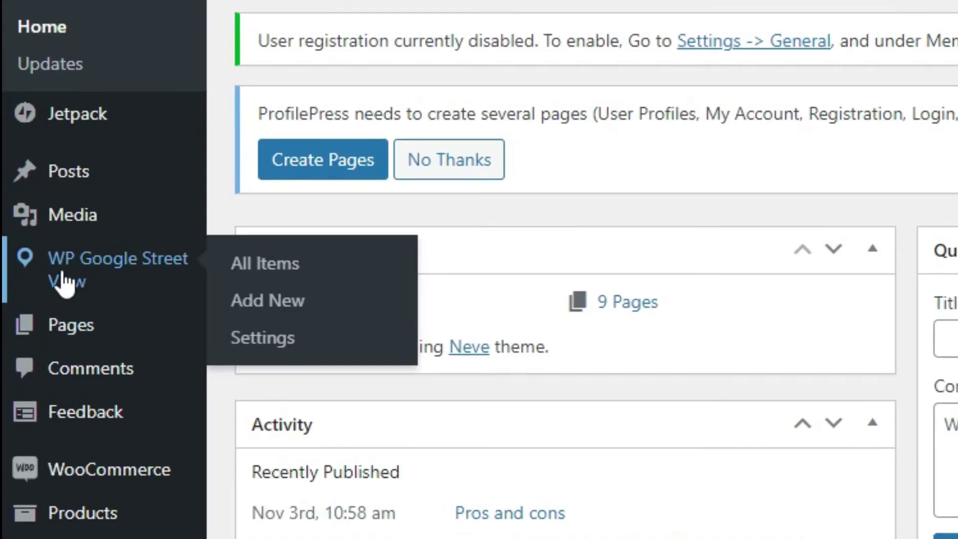
Add a new WP Google Street View map and pick the Google Street View type.
left_click(61, 273)
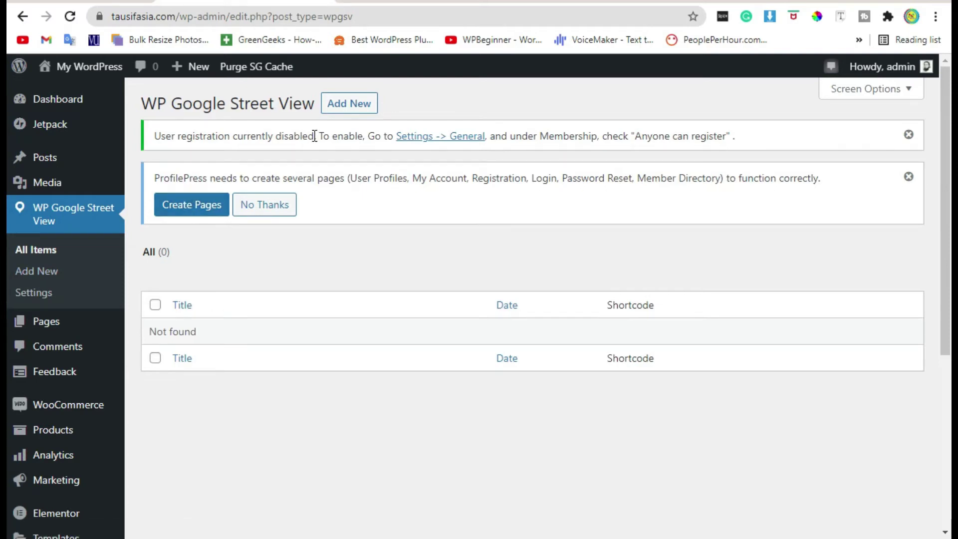
left_click(349, 119)
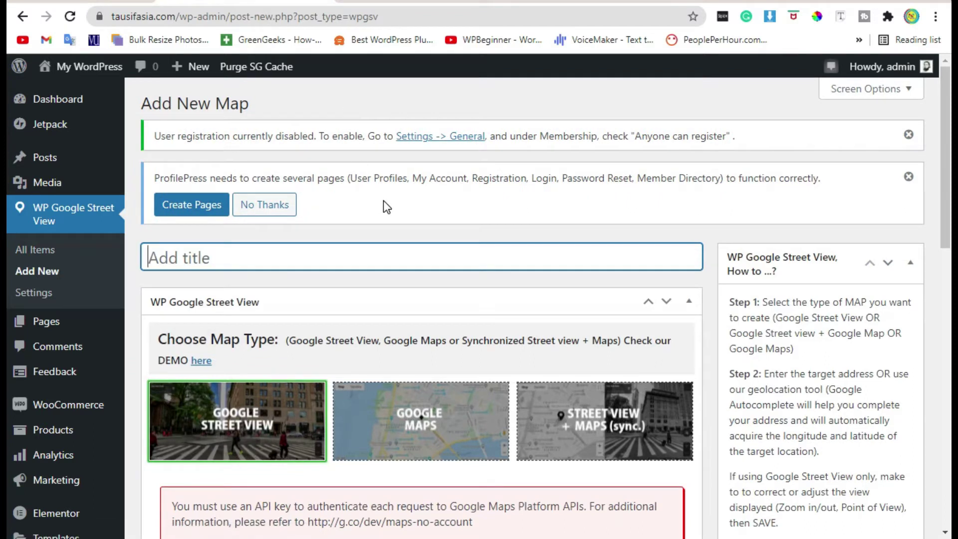
scroll(386, 206, "down", 2)
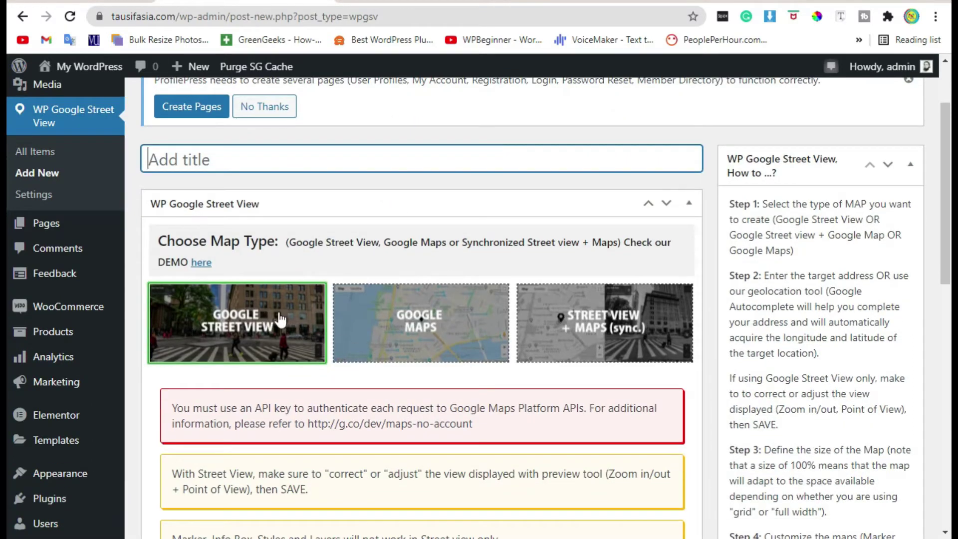
scroll(519, 348, "down", 7)
scroll(515, 359, "up", 7)
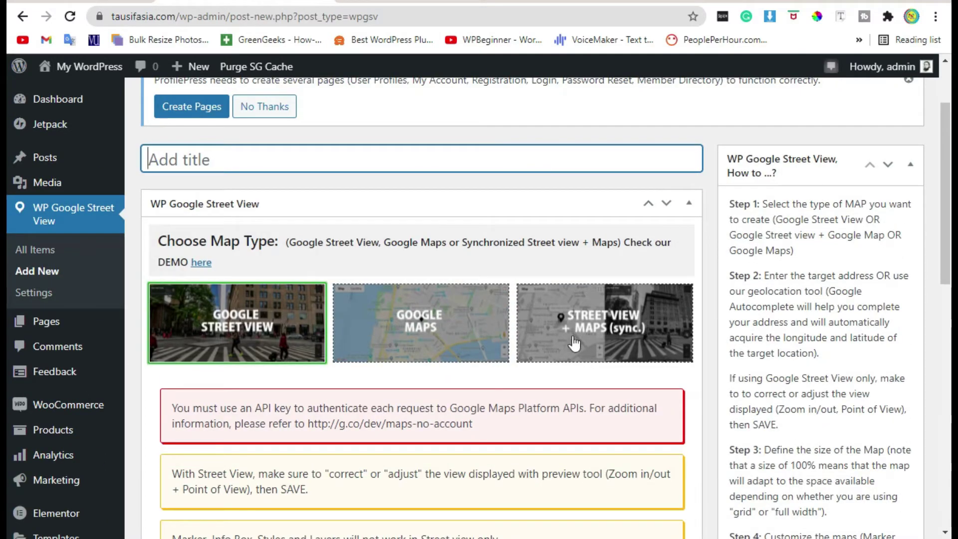
left_click(202, 338)
Title the map 'Street View' and fill its coordinates from the device's current location.
left_click(216, 164)
type("S")
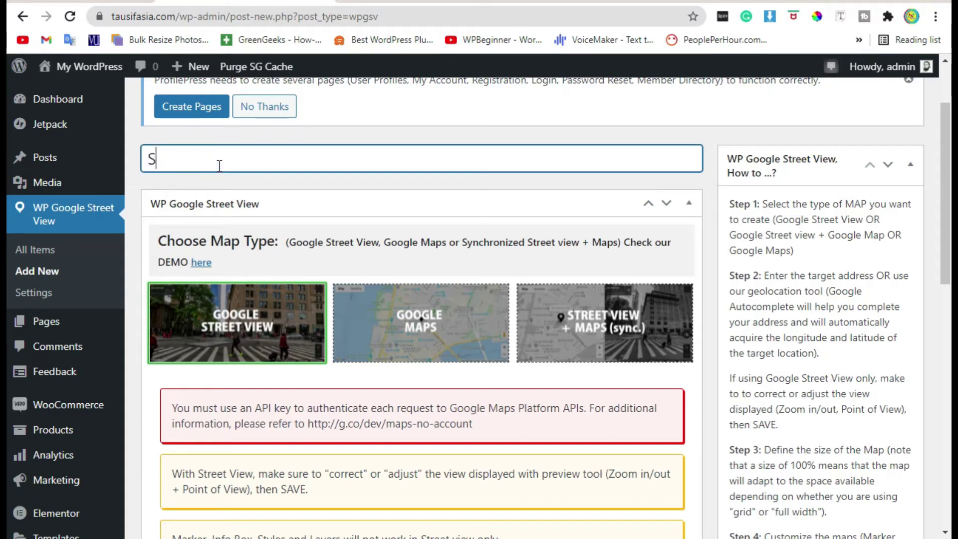
type("treet V")
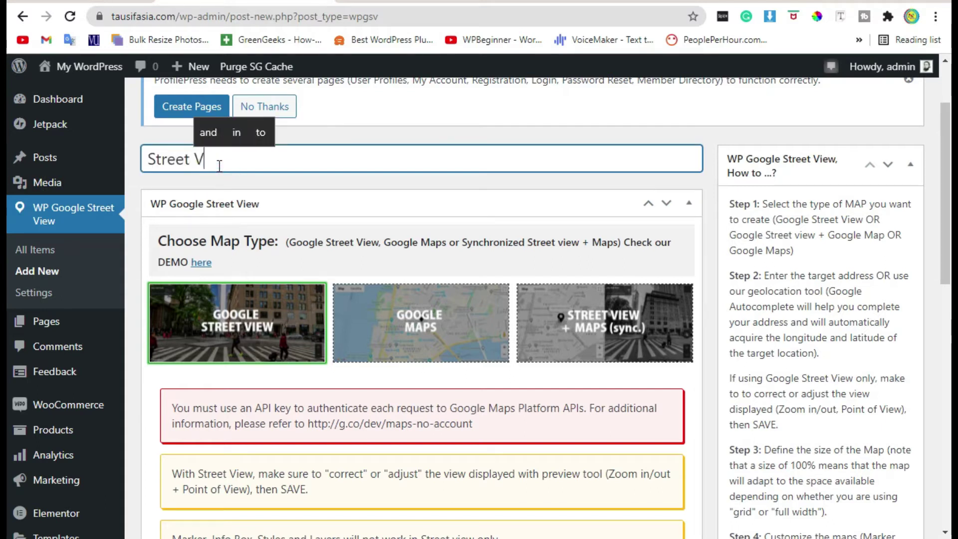
type("iew")
scroll(275, 372, "down", 6)
scroll(494, 284, "down", 5)
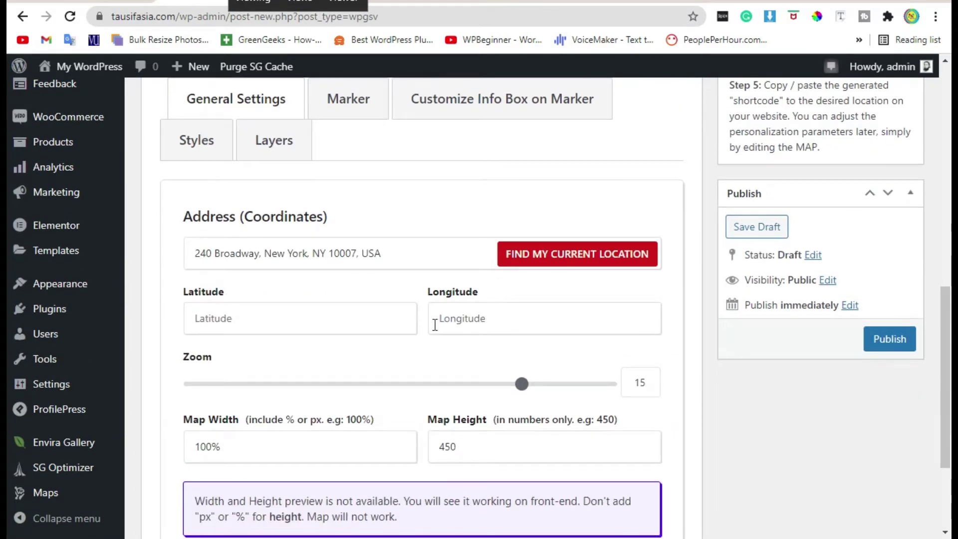
scroll(279, 369, "up", 2)
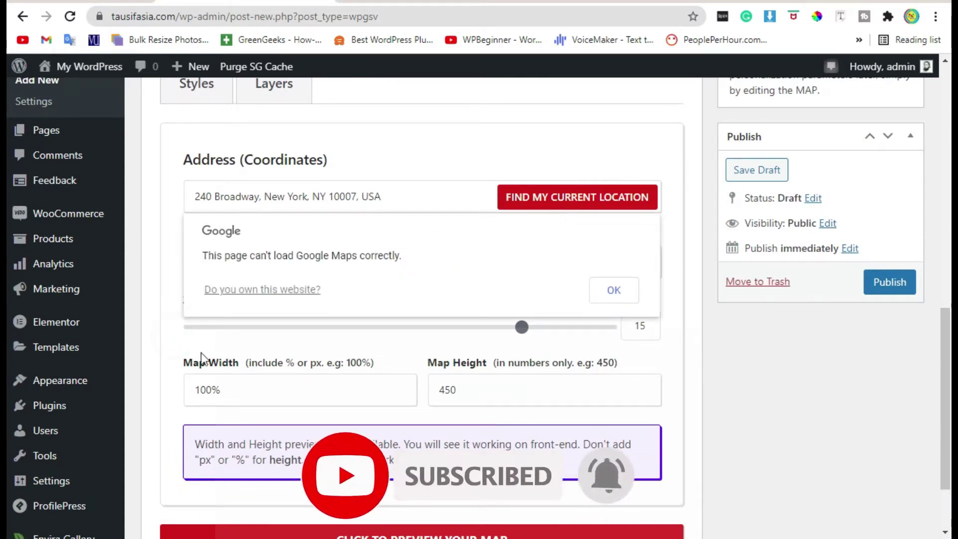
left_click(613, 291)
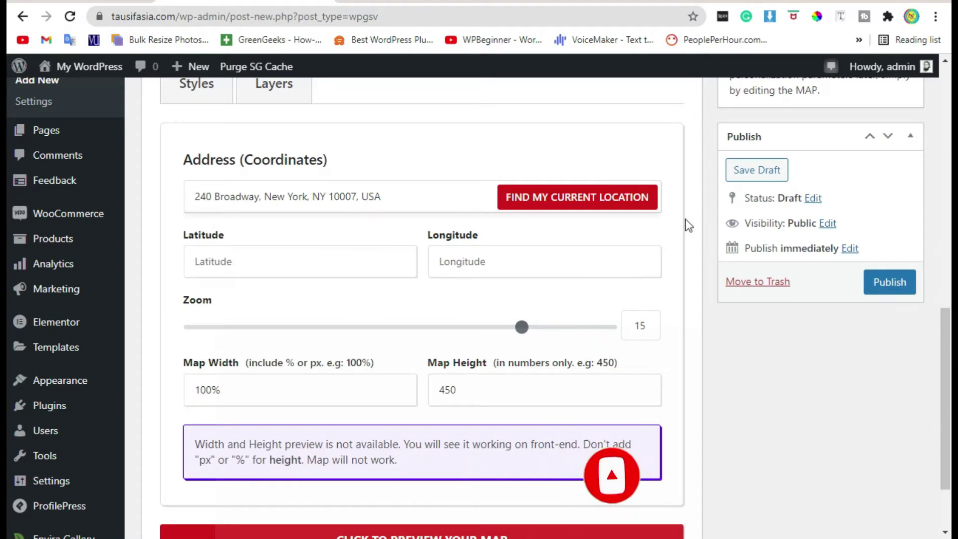
left_click(604, 199)
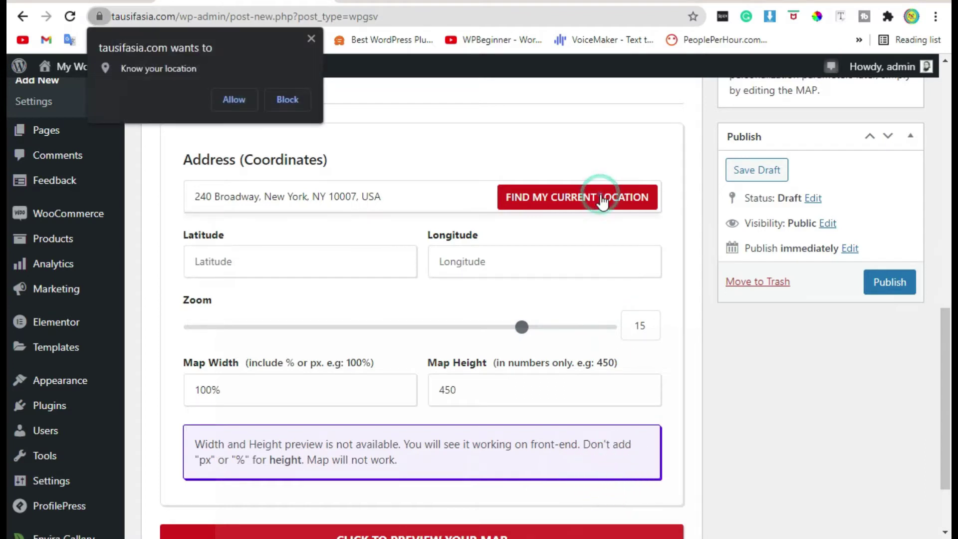
left_click(235, 97)
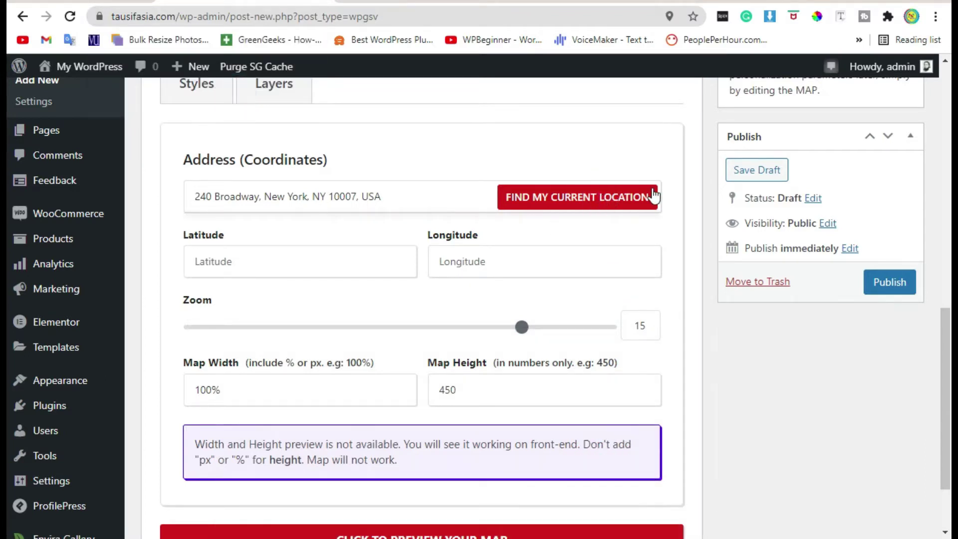
Preview the map at zoom 15, 100% width and 450 height, then publish it.
scroll(600, 294, "down", 2)
left_click(443, 449)
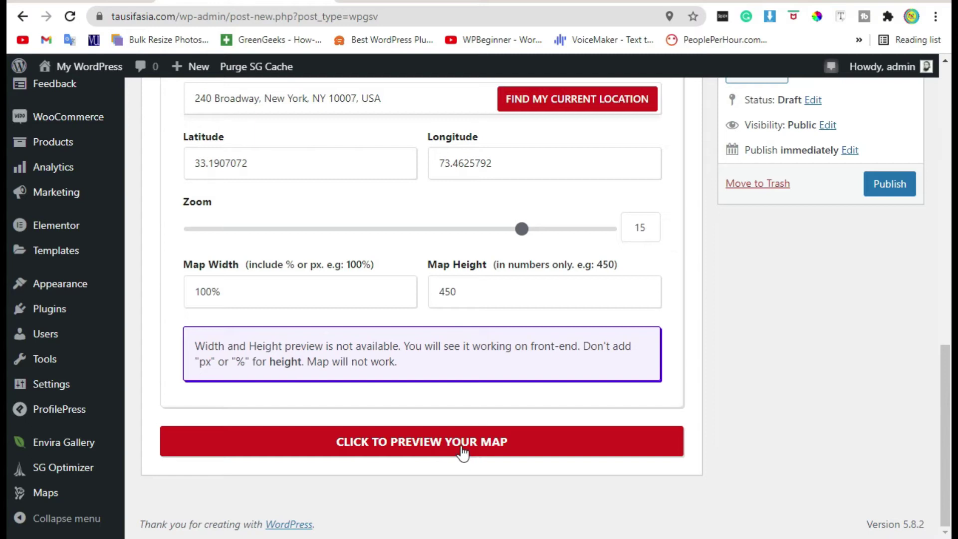
left_click(405, 446)
left_click(405, 447)
left_click(405, 446)
scroll(404, 448, "up", 4)
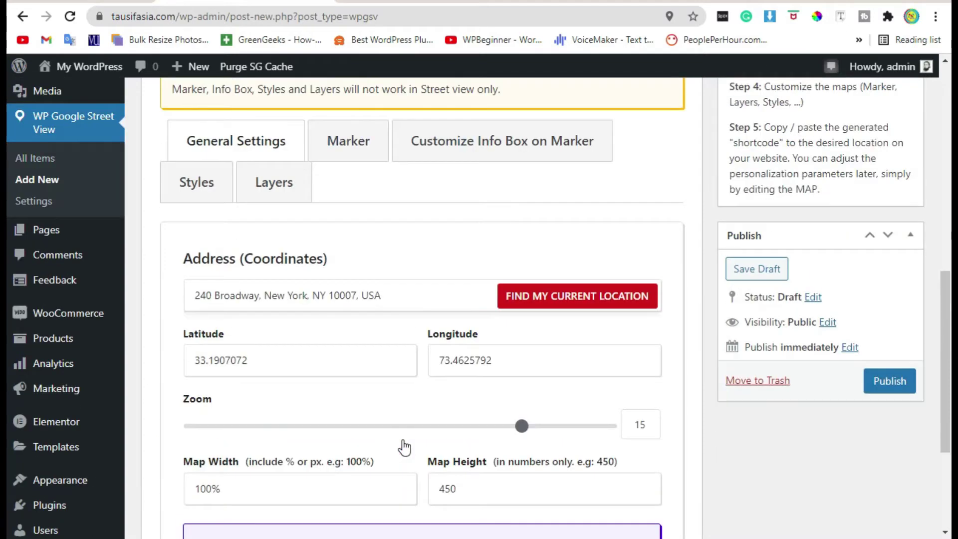
scroll(402, 441, "up", 8)
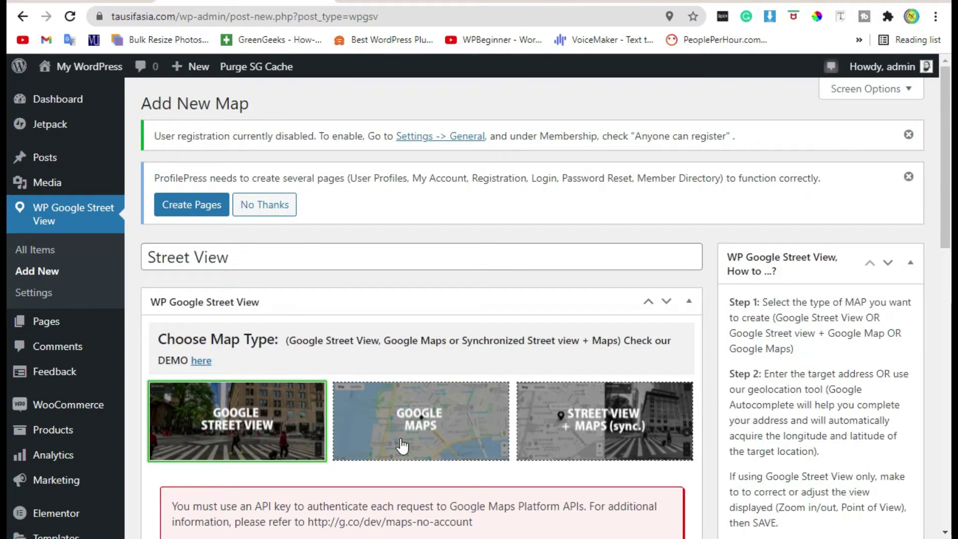
scroll(402, 445, "down", 4)
scroll(402, 438, "down", 10)
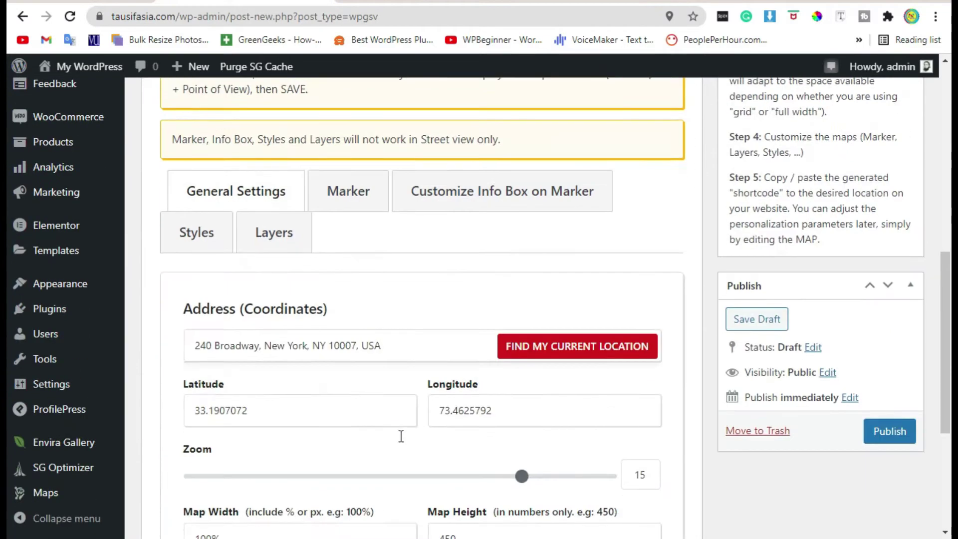
scroll(396, 424, "down", 2)
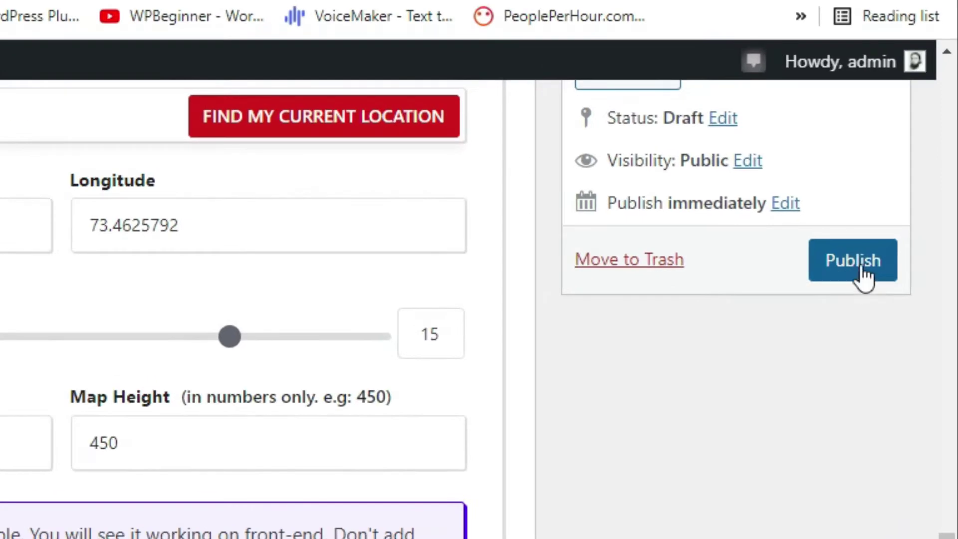
left_click(889, 184)
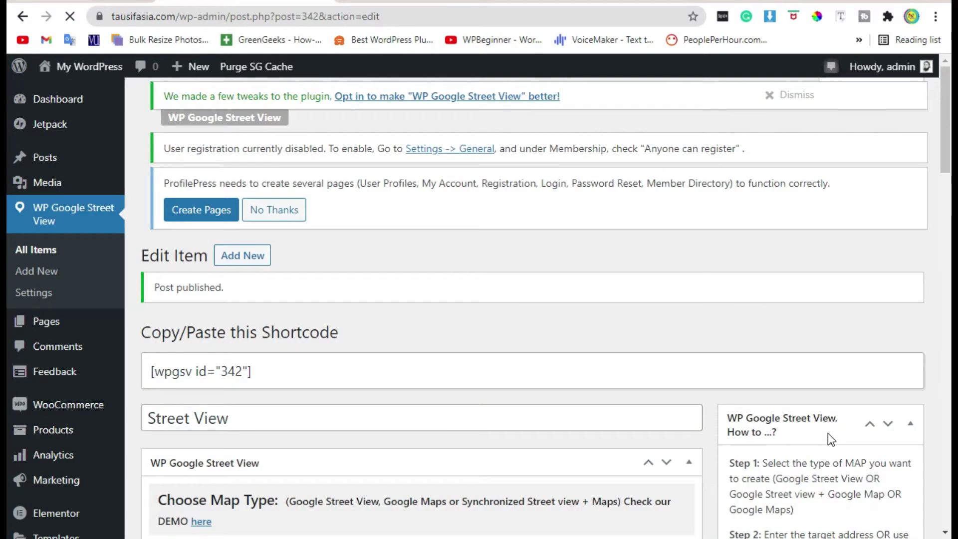
Copy the map's shortcode [wpgsv id="342"].
scroll(649, 309, "down", 2)
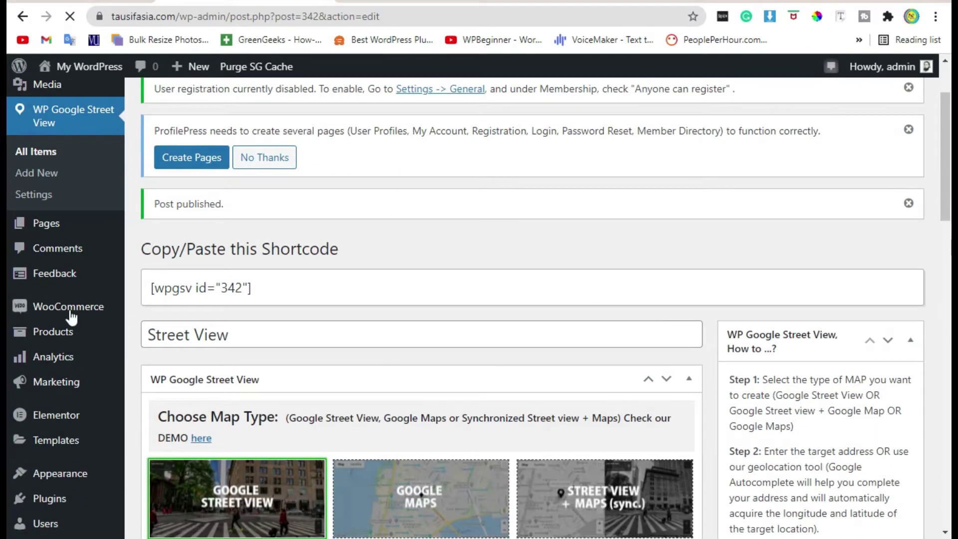
left_click_drag(263, 288, 150, 286)
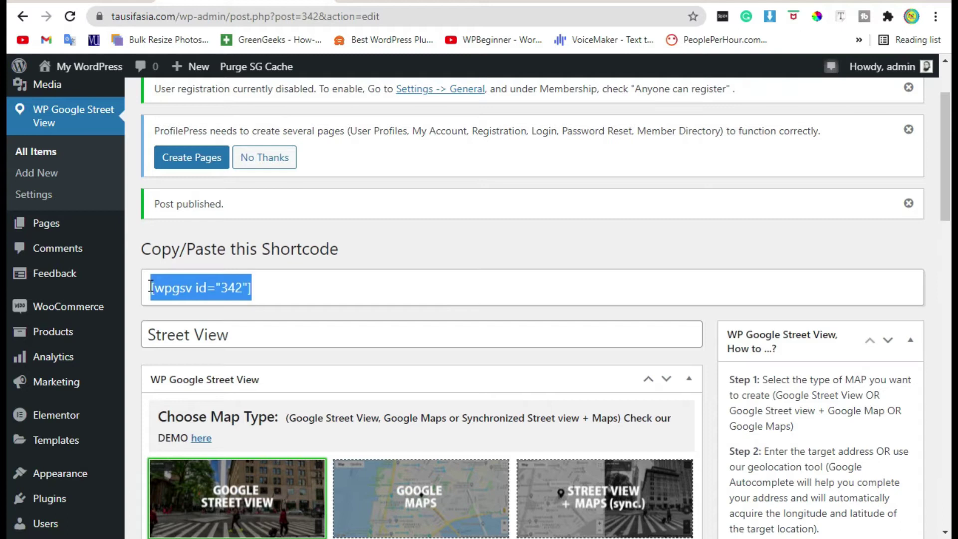
right_click(189, 294)
left_click(205, 299)
Start a new page from Pages > Add New.
scroll(456, 312, "up", 2)
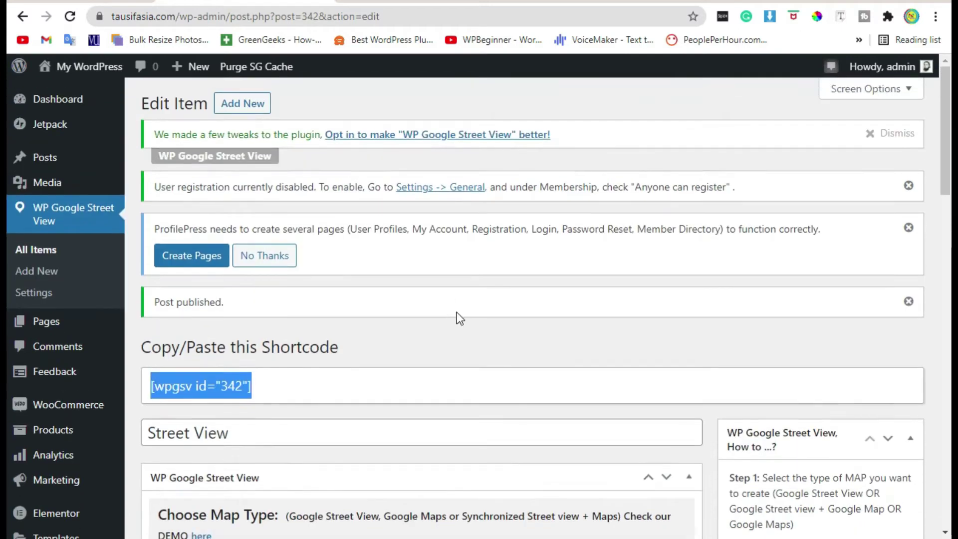
mouse_move(68, 334)
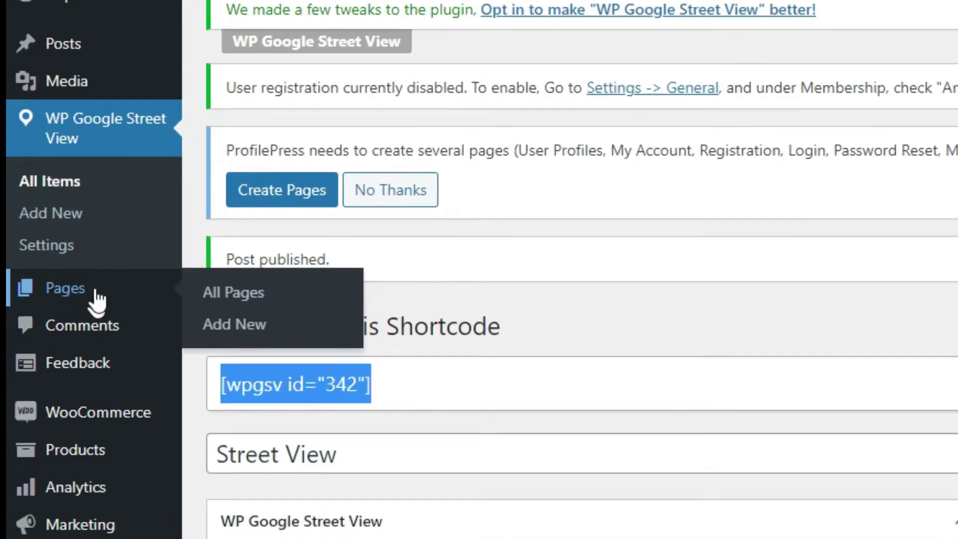
left_click(358, 275)
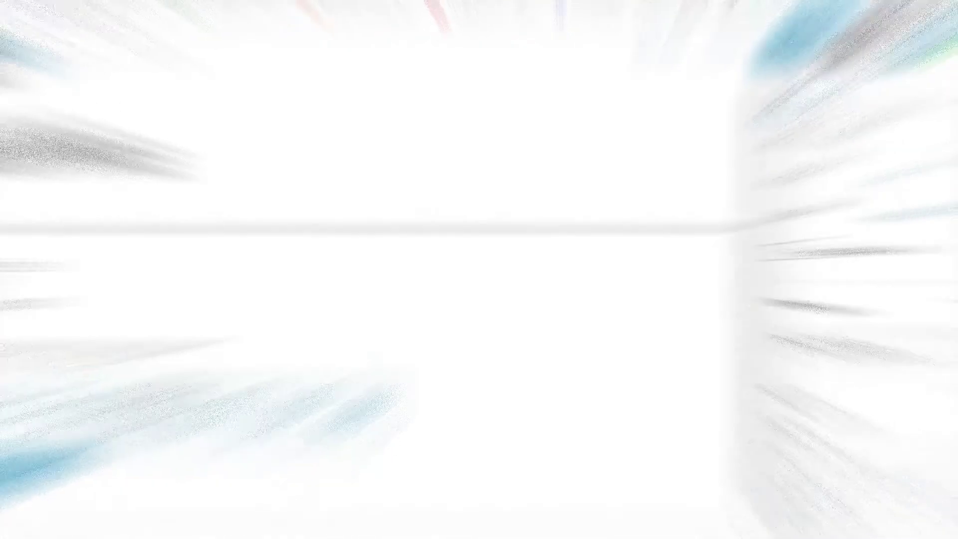
Title the page 'STREET VIEW 360°', skip the layout picker and add a Shortcode block.
type("ST")
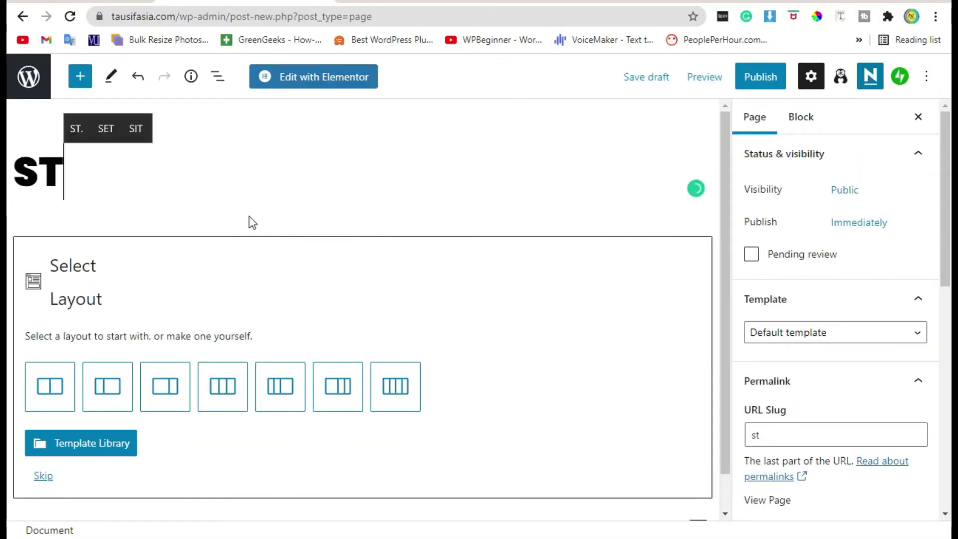
type("REET V")
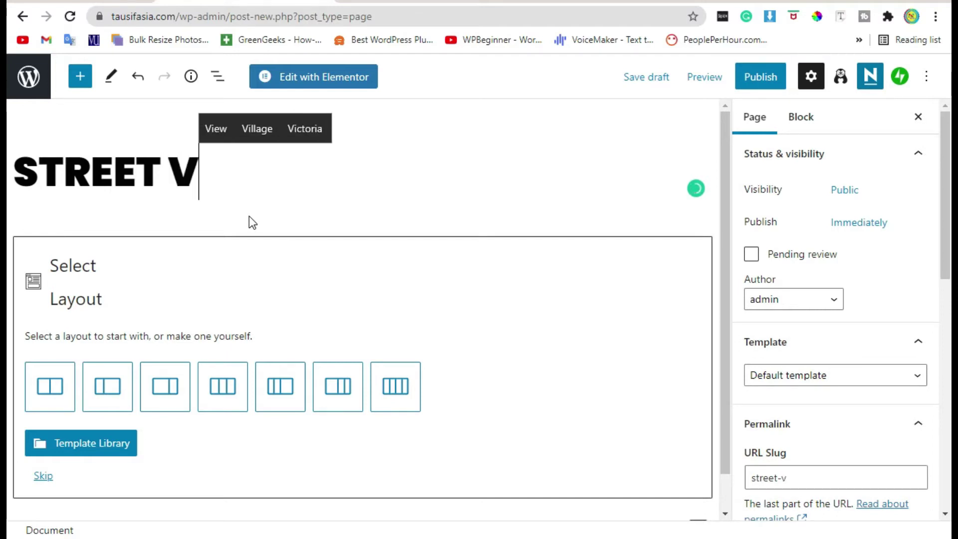
type("IEW ")
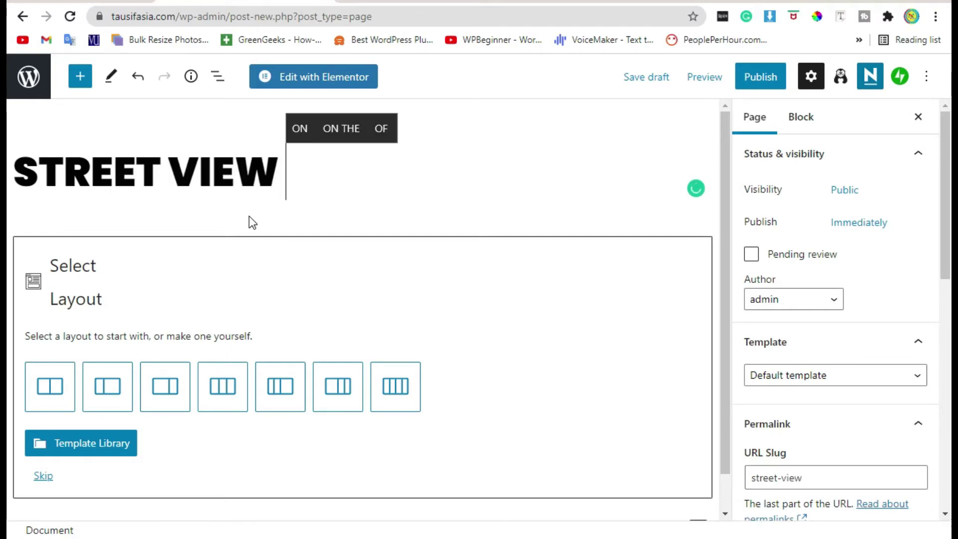
type("360")
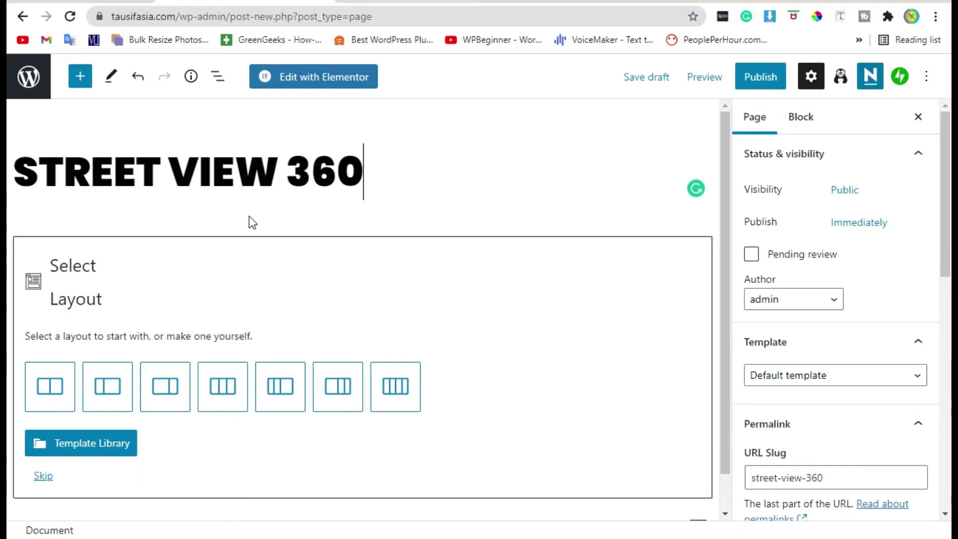
type("°")
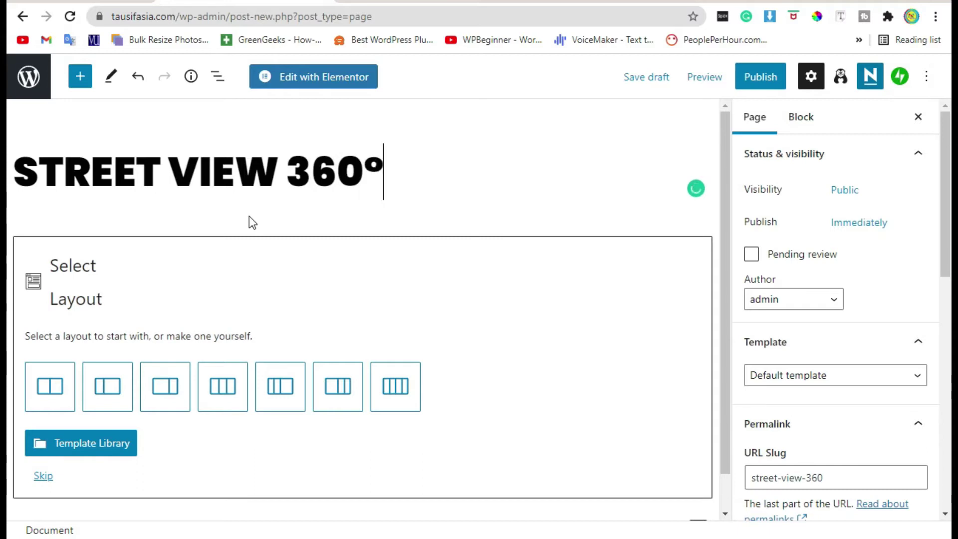
left_click(35, 474)
left_click(502, 300)
left_click(396, 155)
Paste [wpgsv id="342"] into the Shortcode block and publish the page.
left_click(344, 327)
key("ctrl+v")
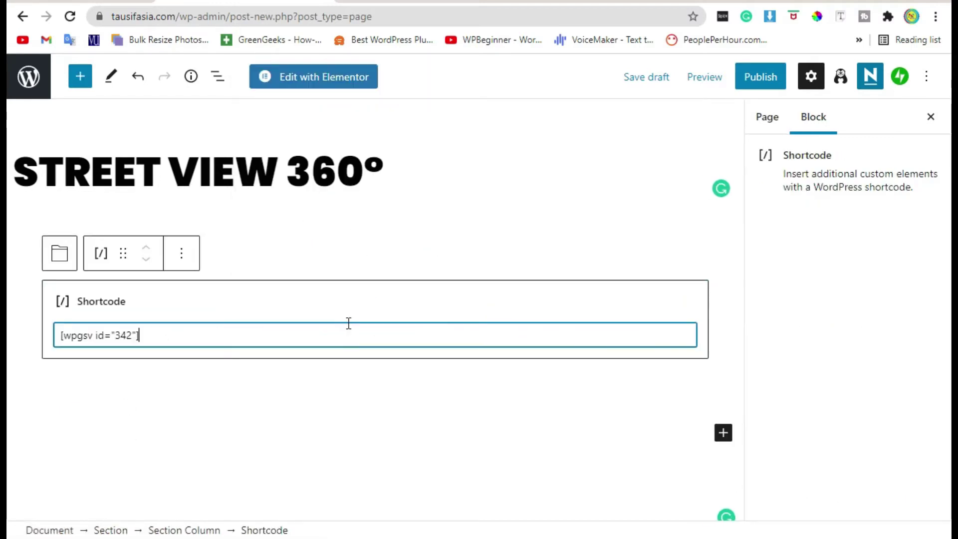
left_click(778, 78)
left_click(780, 77)
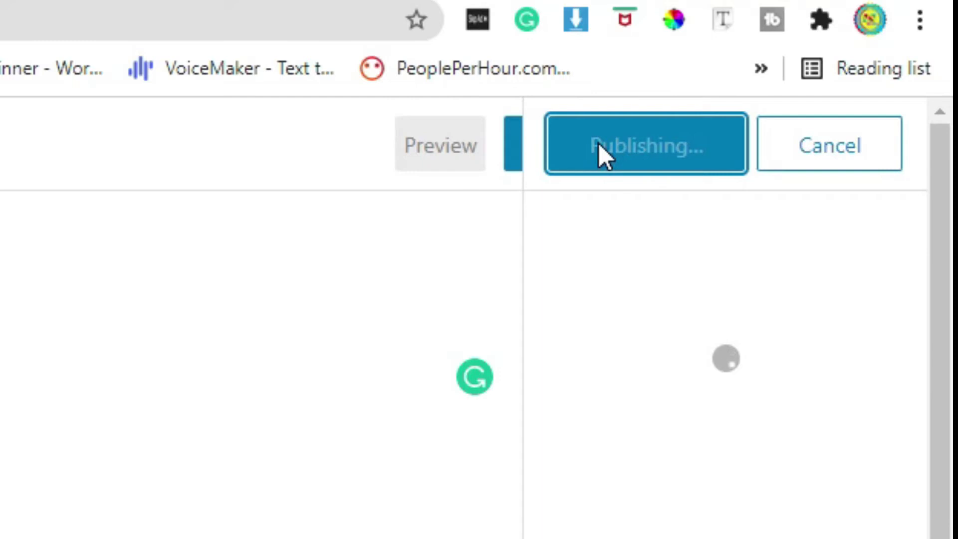
View the published page and dismiss its Google Maps error message.
left_click(154, 493)
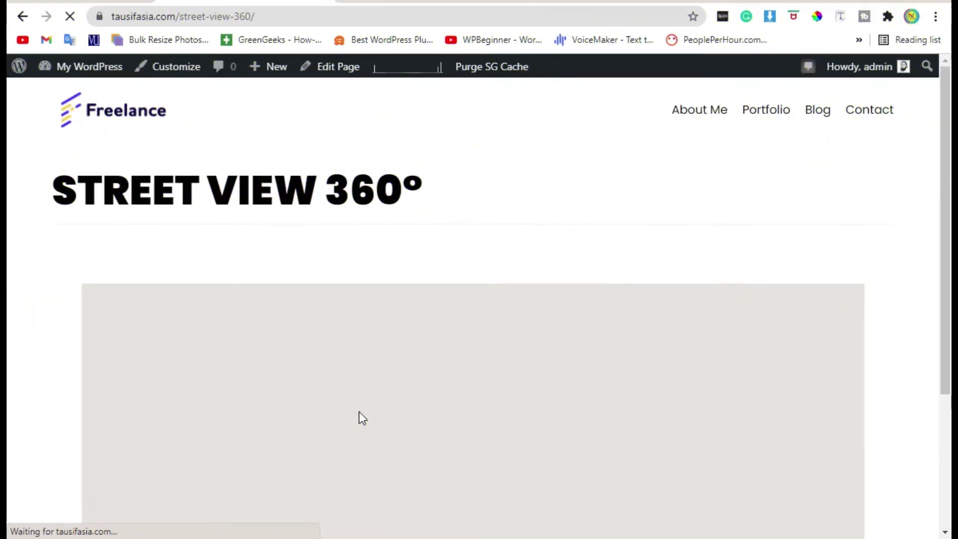
scroll(367, 167, "down", 2)
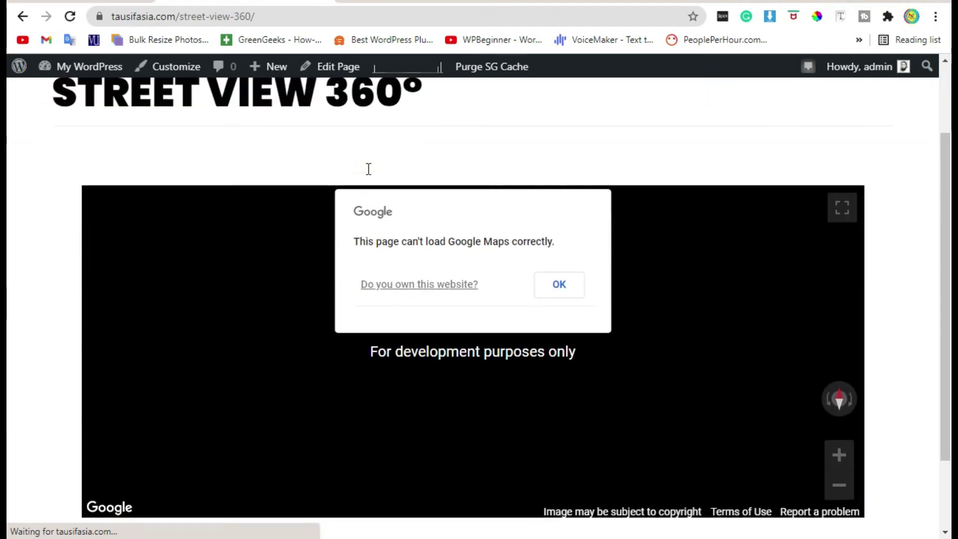
left_click(559, 285)
left_click(474, 354)
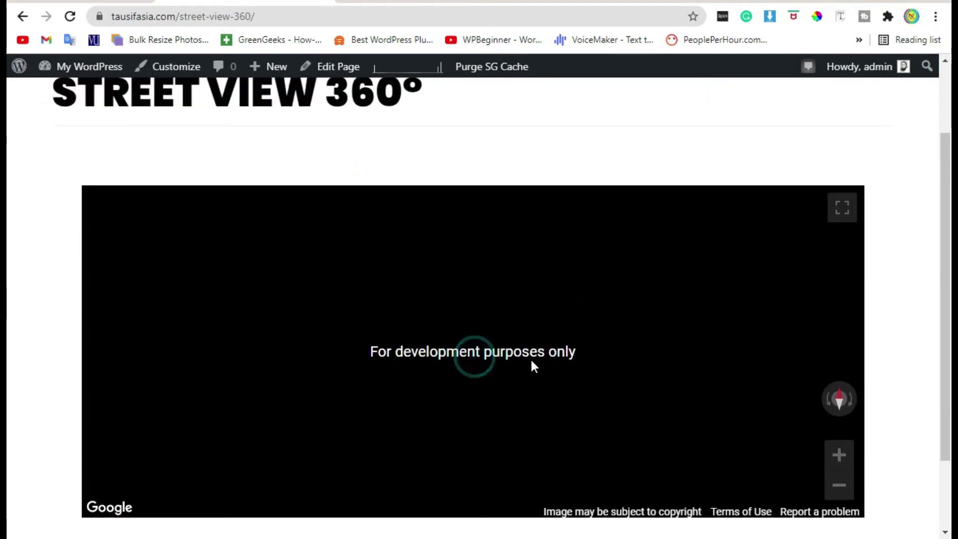
Reload the page, select the map error text, and switch to the my-chat-room tab.
left_click(69, 15)
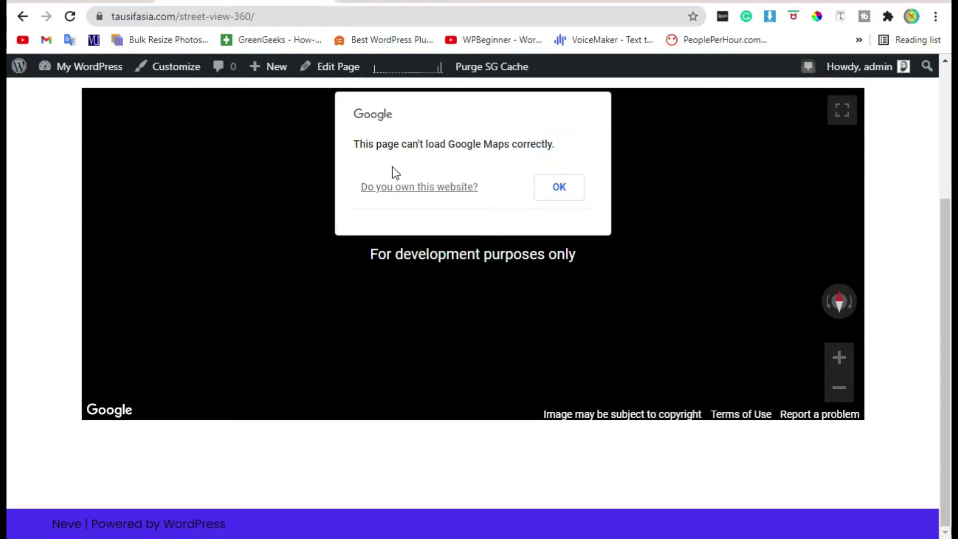
left_click_drag(555, 144, 364, 145)
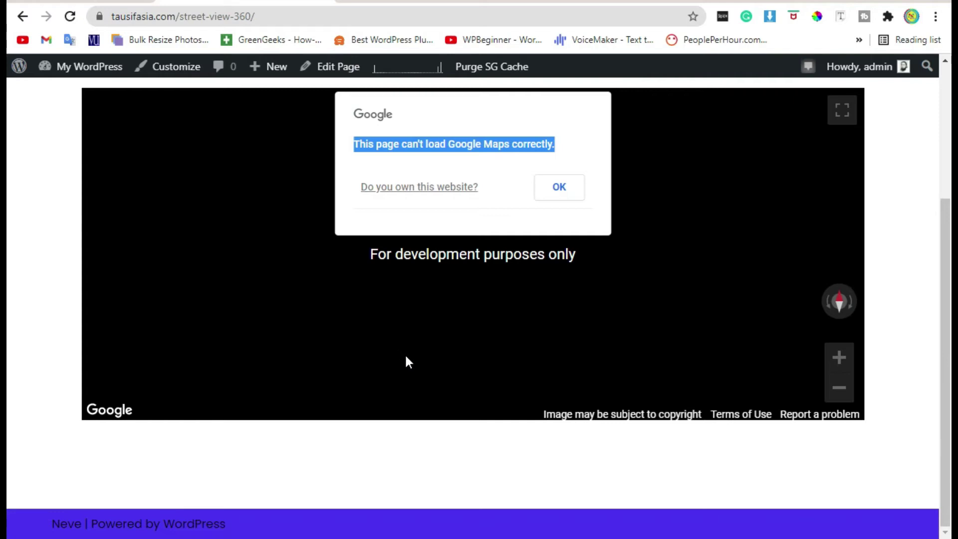
key("ctrl+Tab")
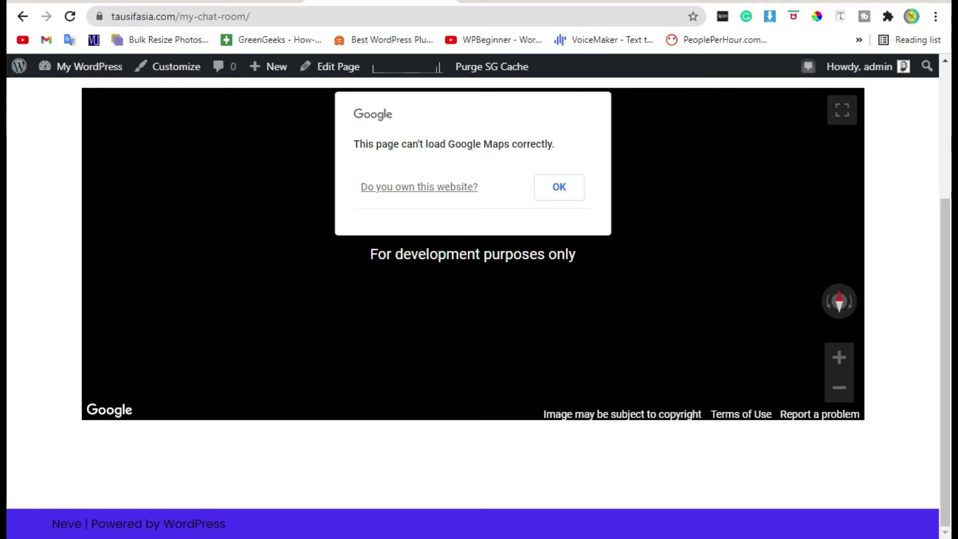
Search 'maps' in a new tab and open Google Maps.
left_click(685, 2)
left_click(264, 16)
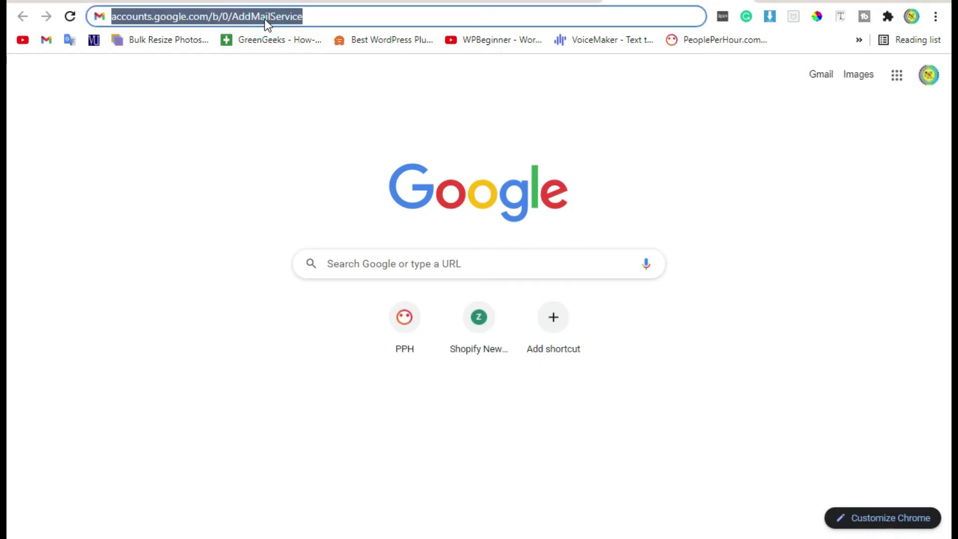
type("maps")
key("Return")
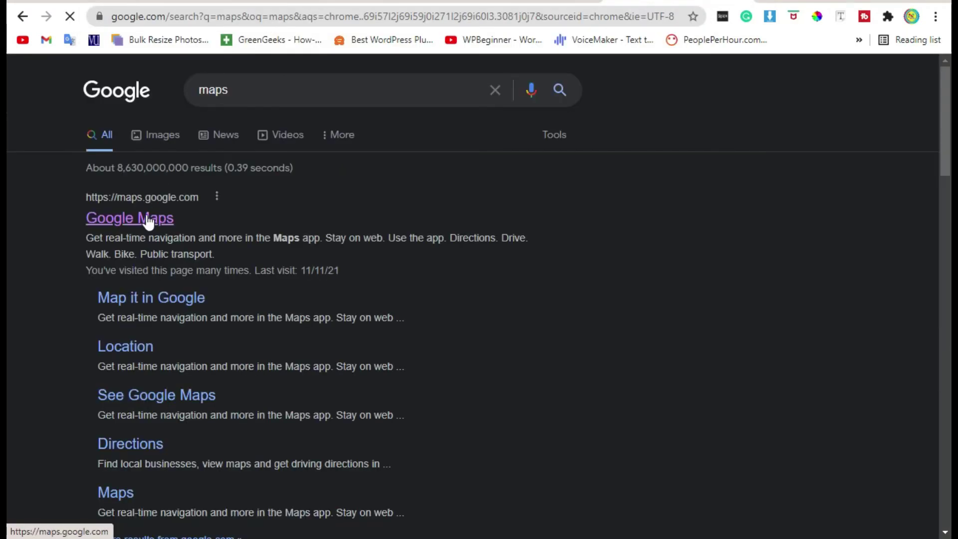
left_click(149, 220)
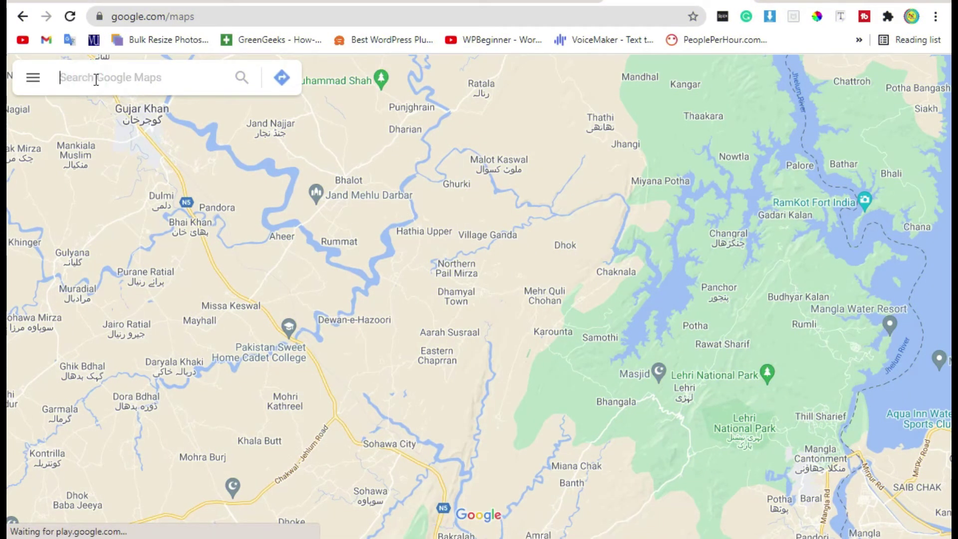
Open Faisal Masjid from recent searches and show Street View coverage around it.
left_click(96, 78)
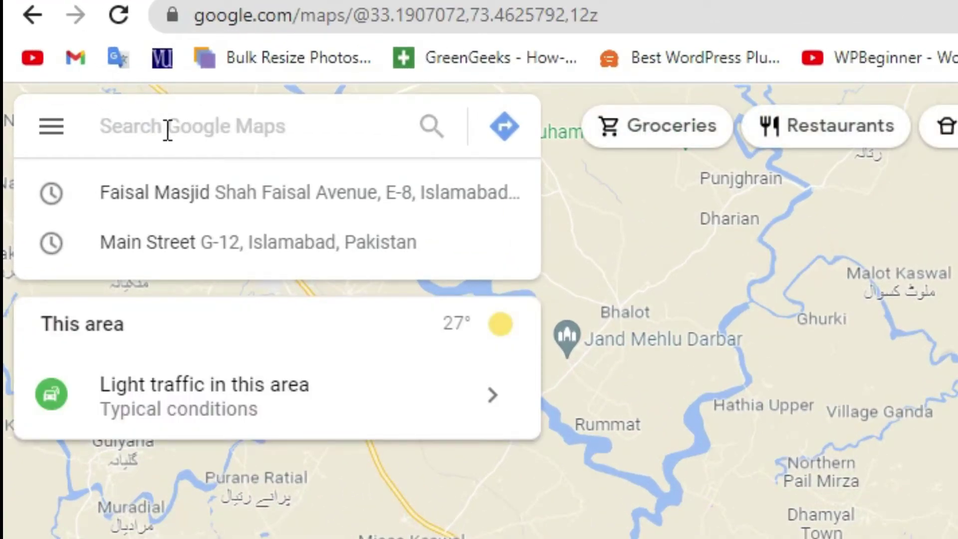
left_click(180, 183)
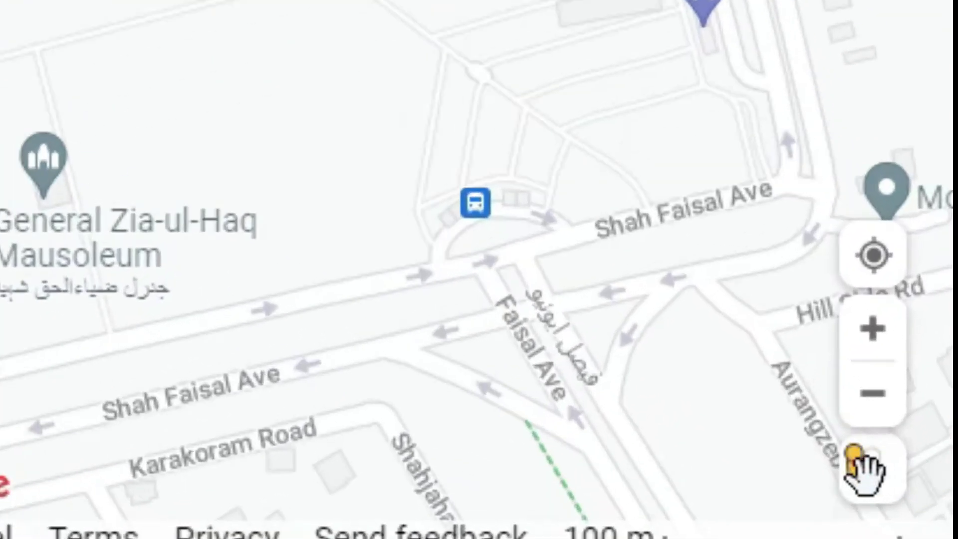
left_click(858, 465)
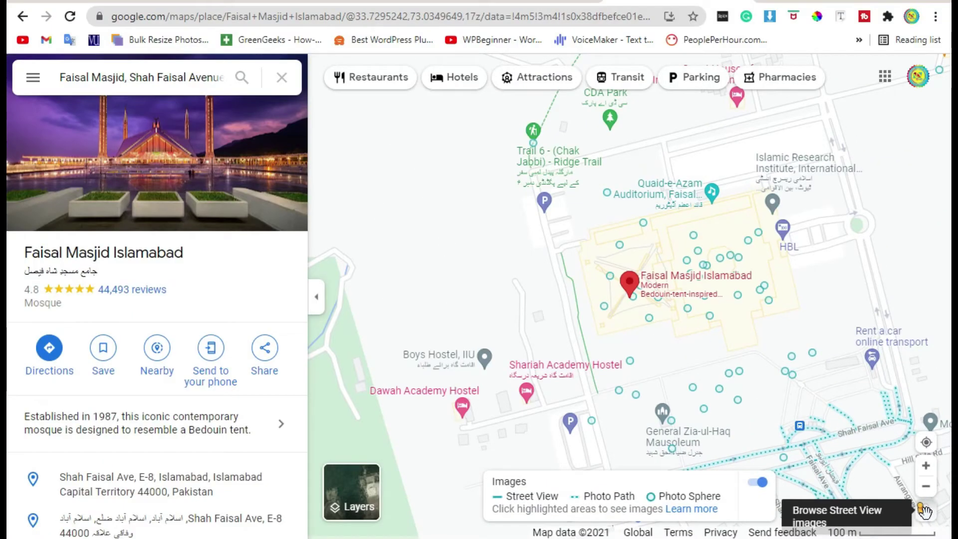
Open a Street View panorama inside the mosque grounds and turn it along the colonnade.
left_click(768, 305)
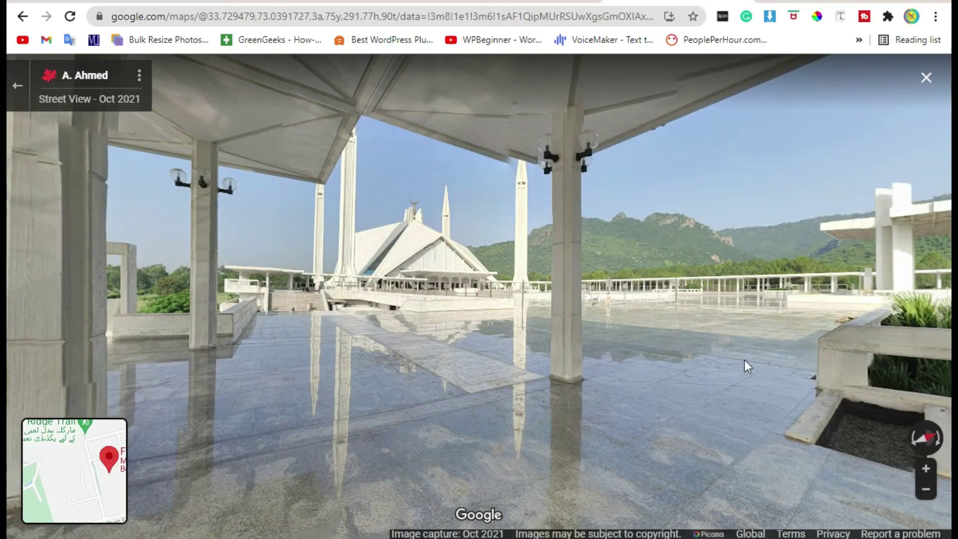
left_click_drag(583, 313, 334, 315)
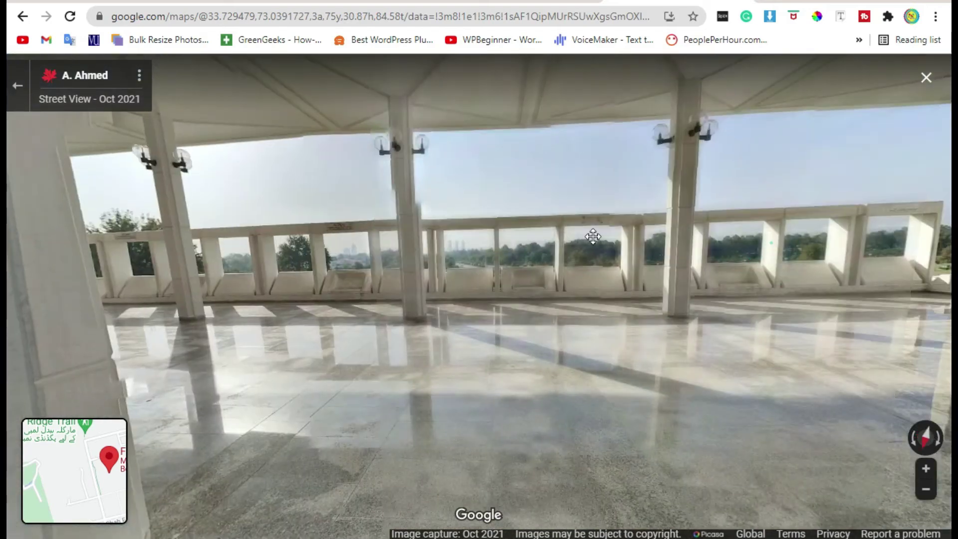
left_click_drag(593, 236, 58, 211)
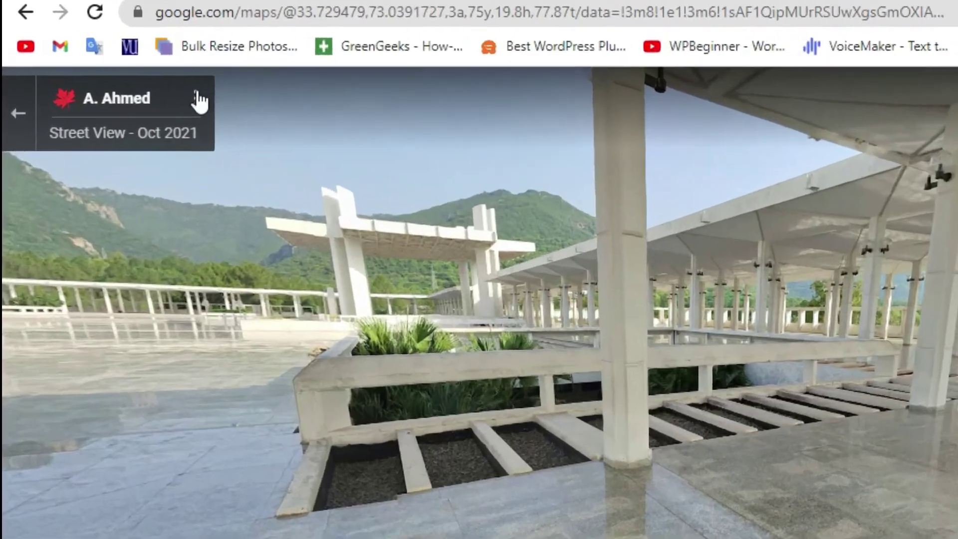
Copy the iframe embed HTML for this Street View image via Share or embed image.
left_click(139, 75)
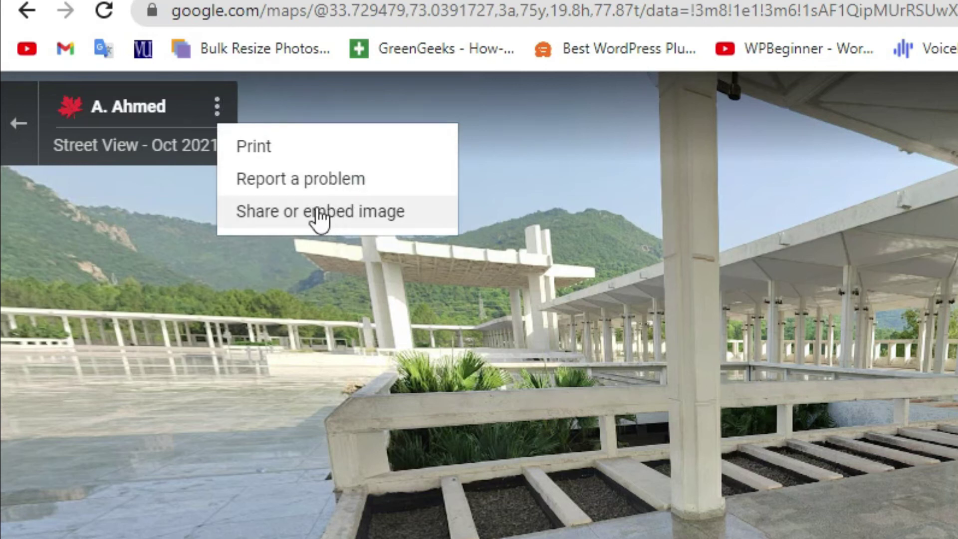
left_click(376, 211)
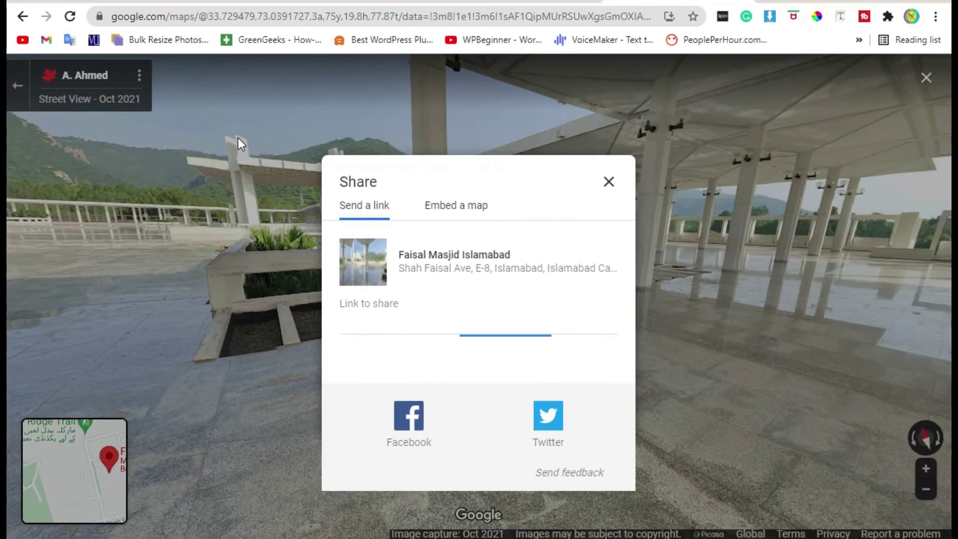
left_click(455, 205)
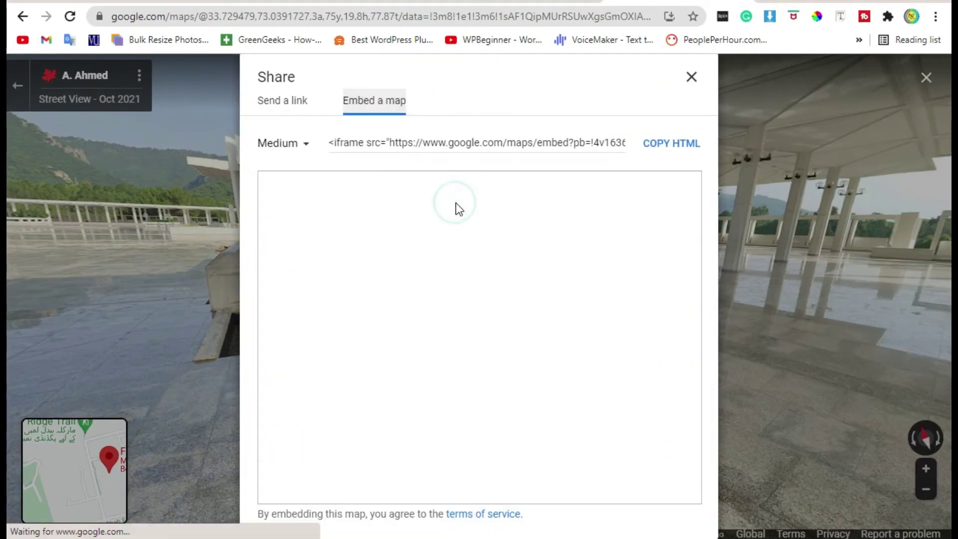
left_click(390, 148)
left_click(659, 145)
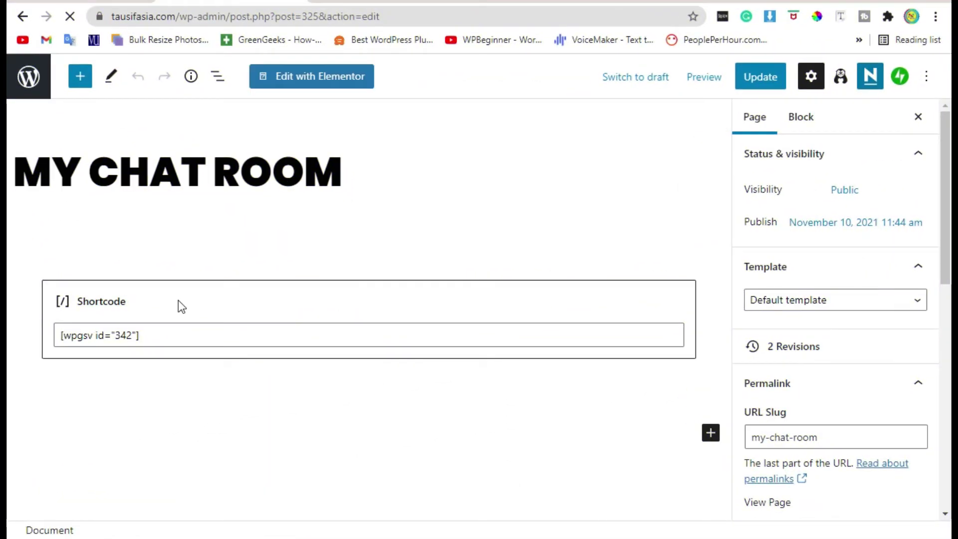
Delete the Shortcode block from the My Chat Room page.
left_click(243, 299)
left_click(183, 255)
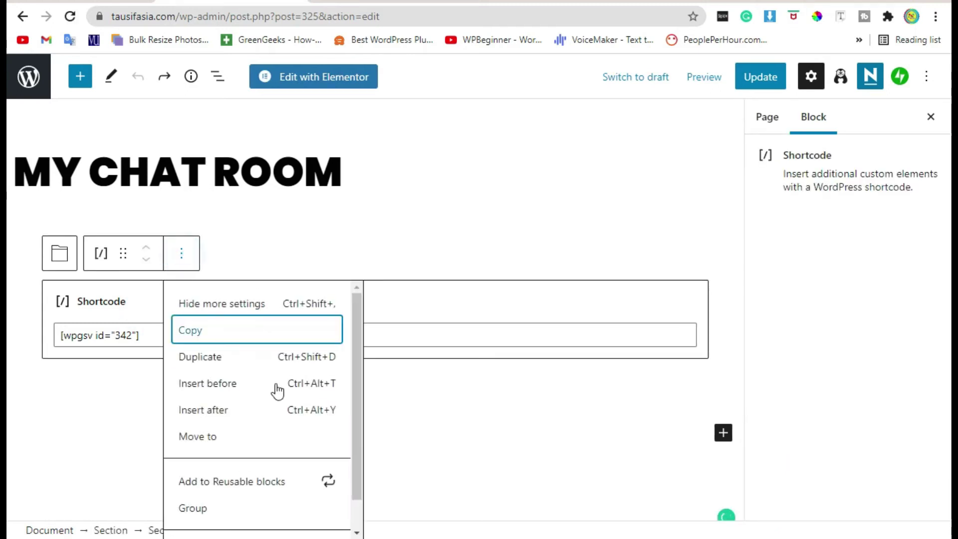
left_click_drag(352, 316, 358, 432)
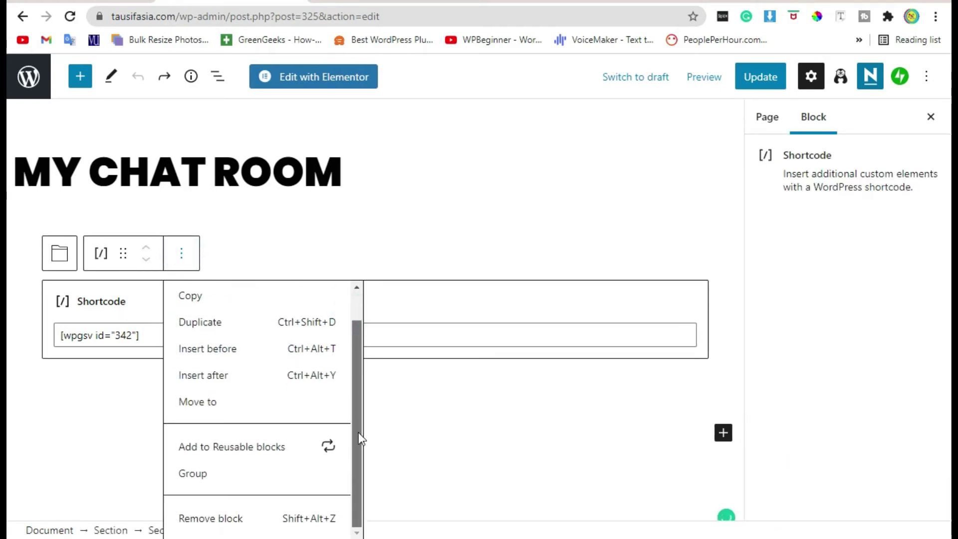
left_click(220, 510)
Add a Custom HTML block with the pasted Street View iframe, update the page and view it live.
left_click(369, 299)
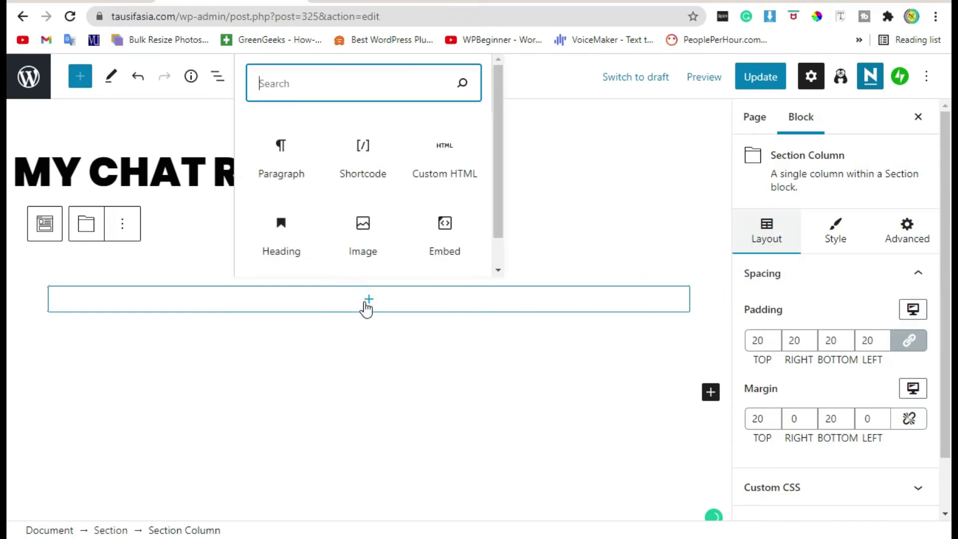
left_click(439, 177)
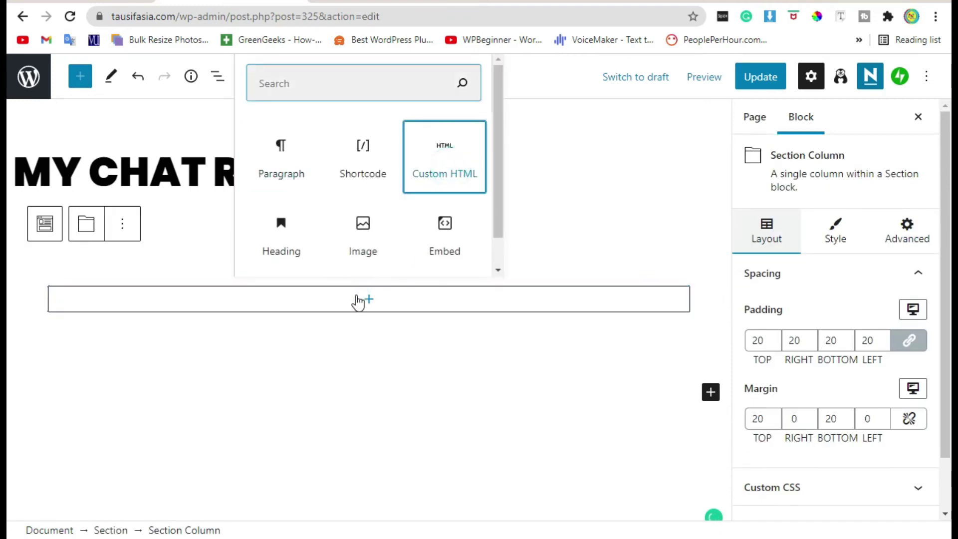
right_click(186, 321)
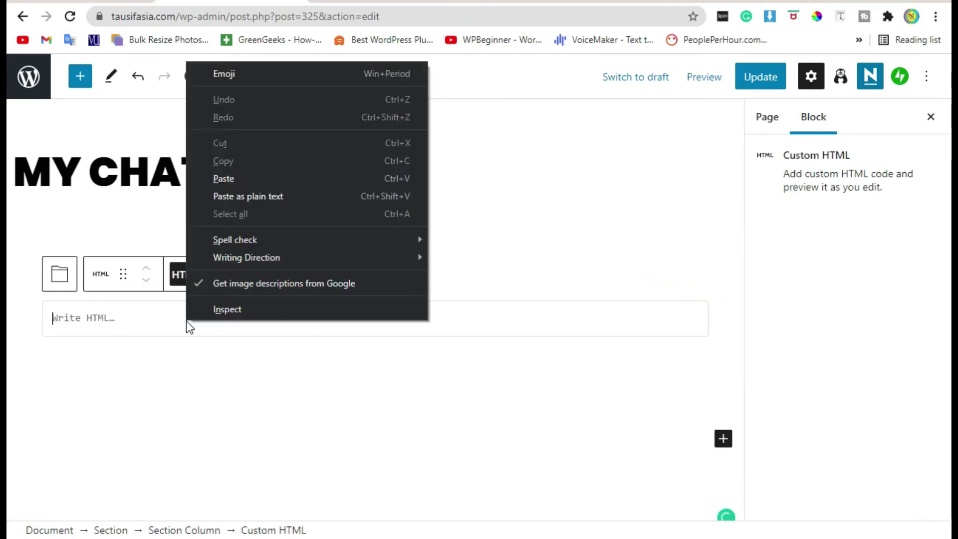
left_click(283, 184)
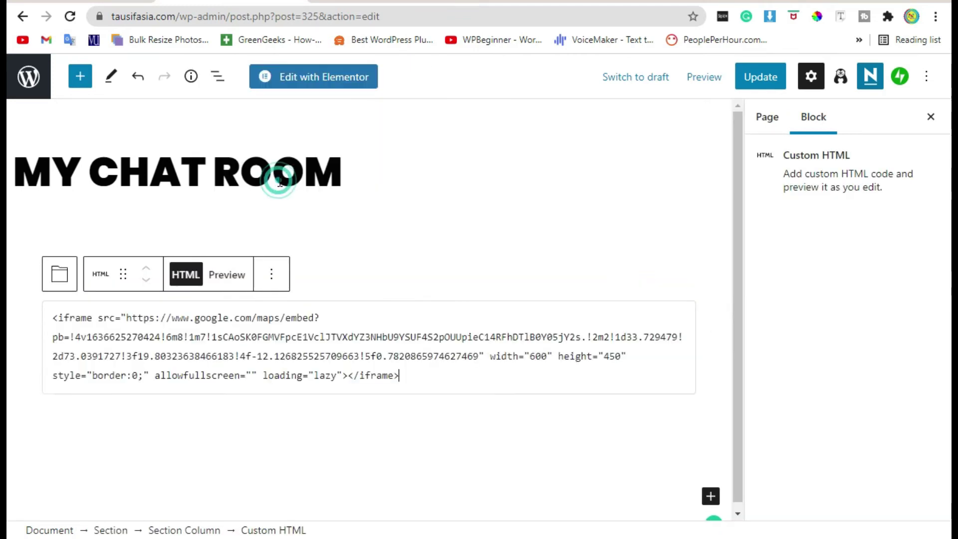
left_click(752, 73)
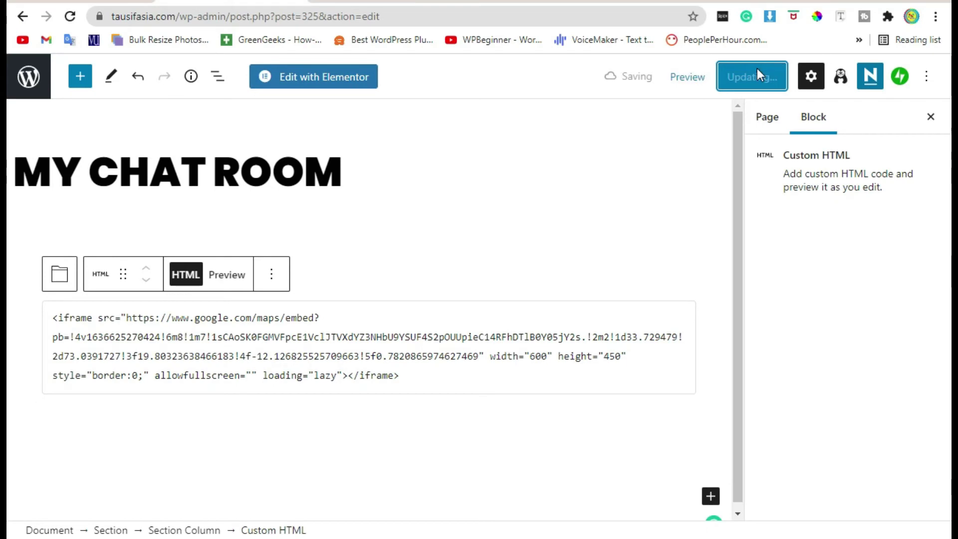
left_click(149, 495)
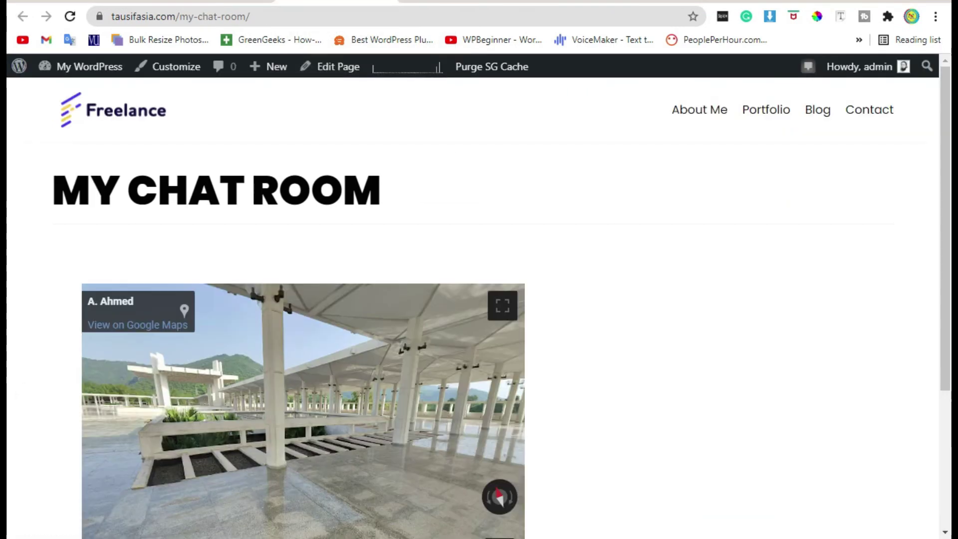
Scroll the live My Chat Room page and drag the Faisal Masjid panorama to a new heading.
scroll(734, 250, "down", 4)
scroll(666, 279, "up", 2)
scroll(648, 282, "down", 2)
left_click_drag(376, 249, 212, 246)
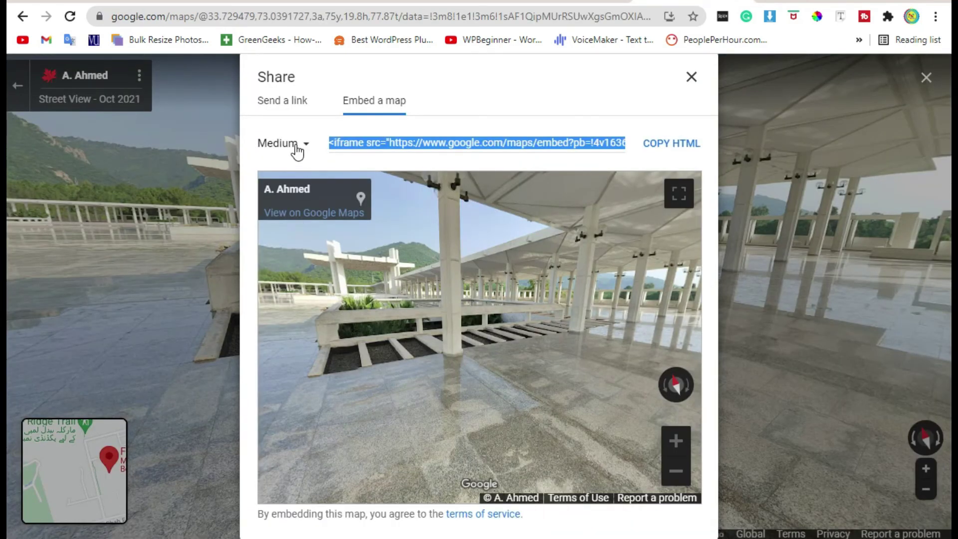
Set the Faisal Masjid Street View embed size to Large and copy its iframe code.
left_click(297, 149)
left_click(317, 197)
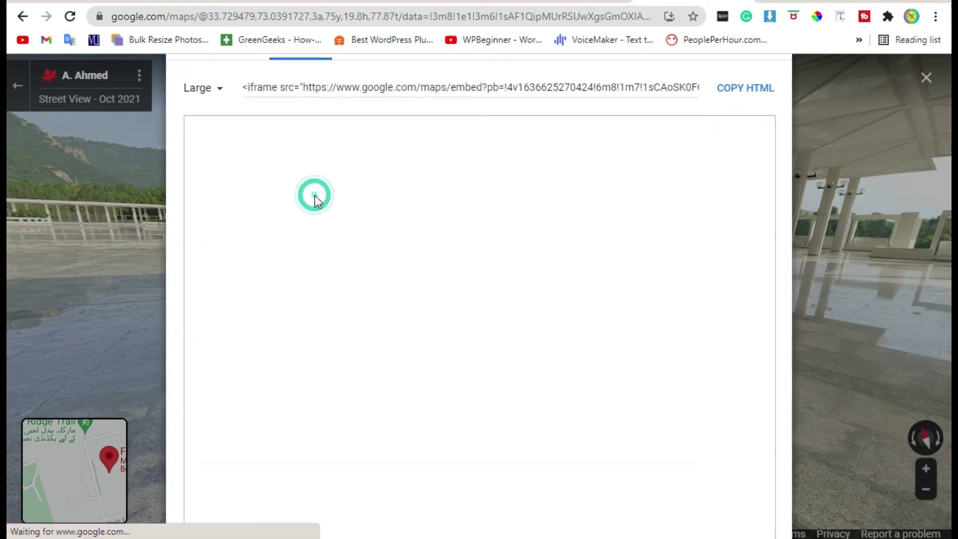
left_click(206, 87)
left_click(212, 95)
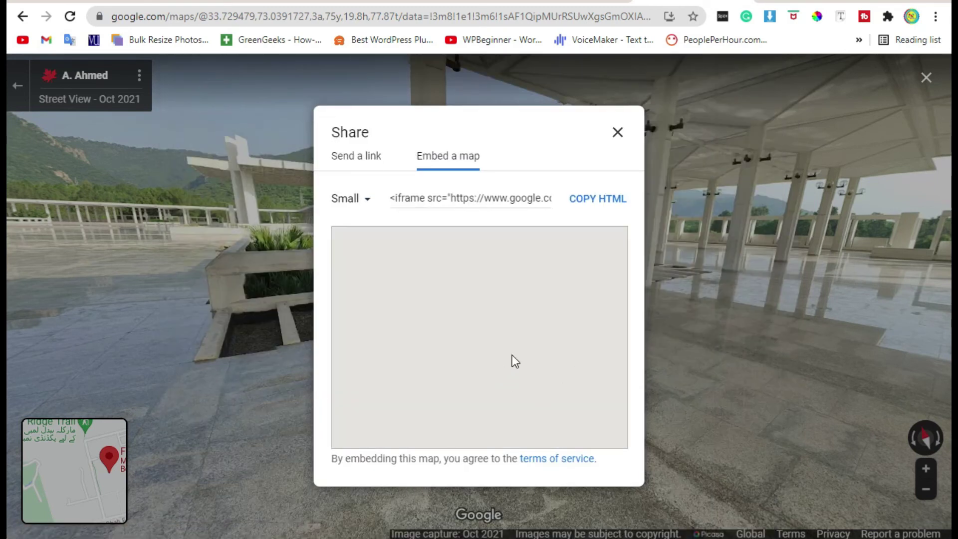
left_click(361, 202)
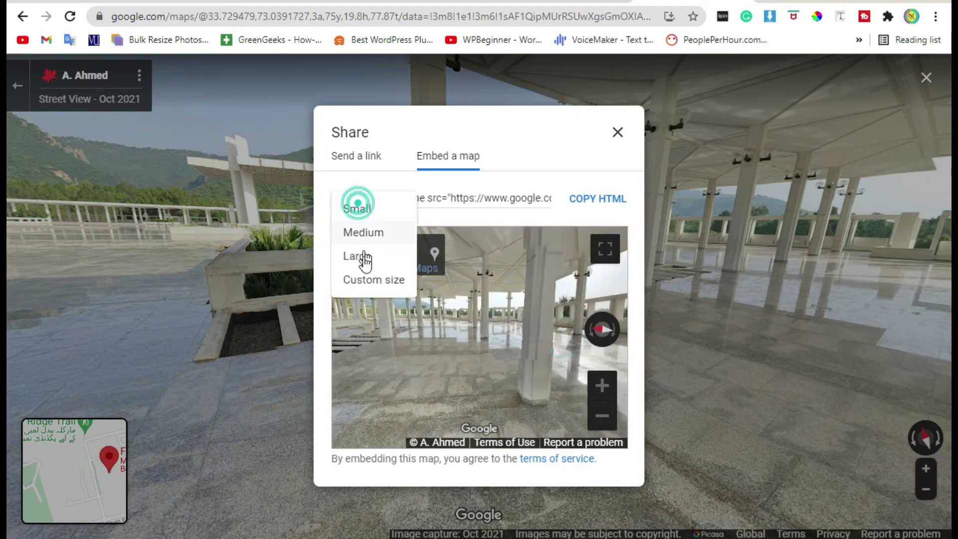
left_click(358, 256)
left_click(324, 81)
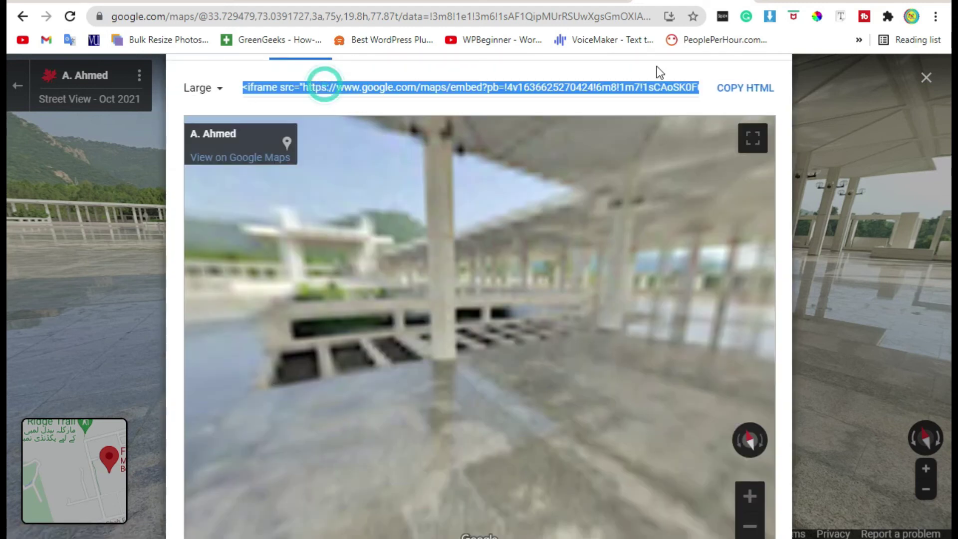
left_click(731, 95)
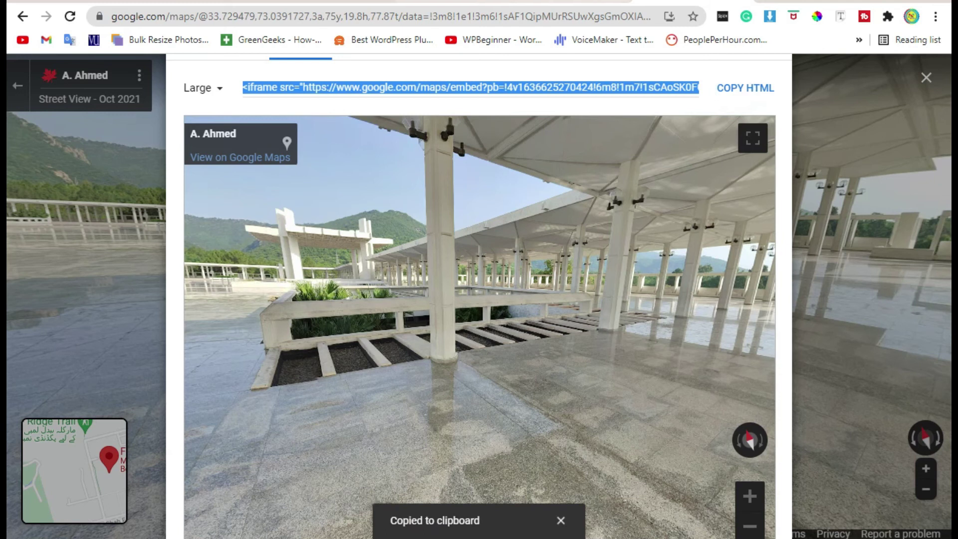
key("ctrl+shift+Tab")
key("ctrl+shift+Tab")
key("ctrl+shift+Tab")
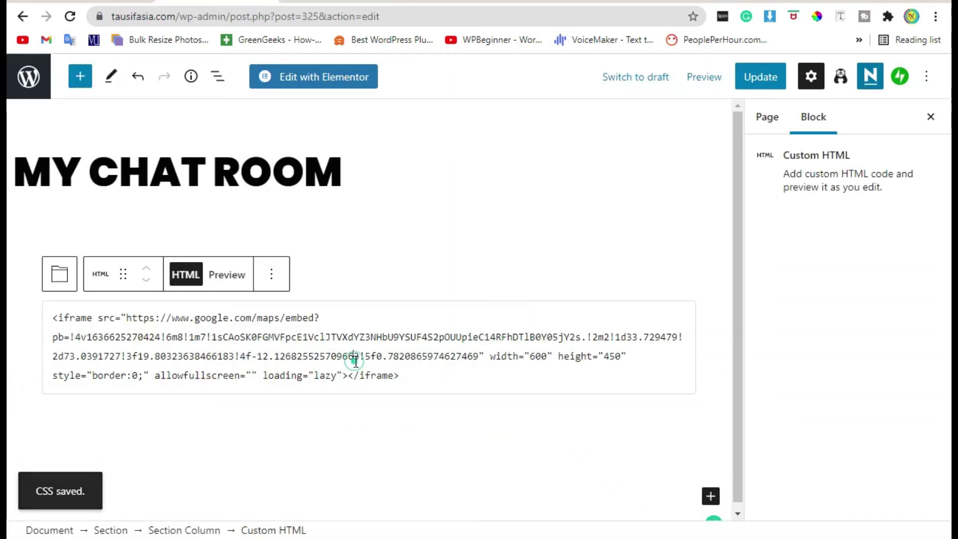
Replace the Custom HTML code with the Large 800×600 iframe, update the page and view it live.
key("ctrl+a")
key("ctrl+v")
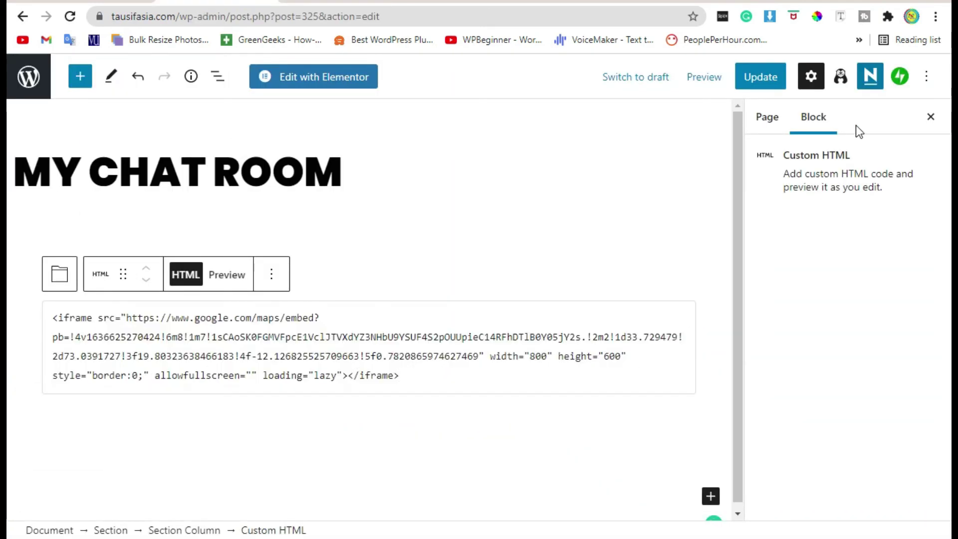
left_click(778, 76)
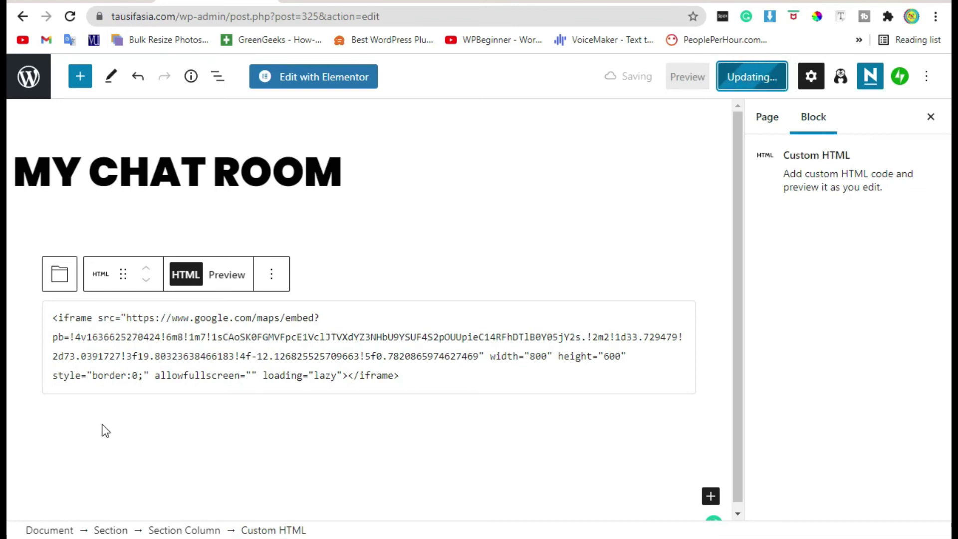
left_click(148, 490)
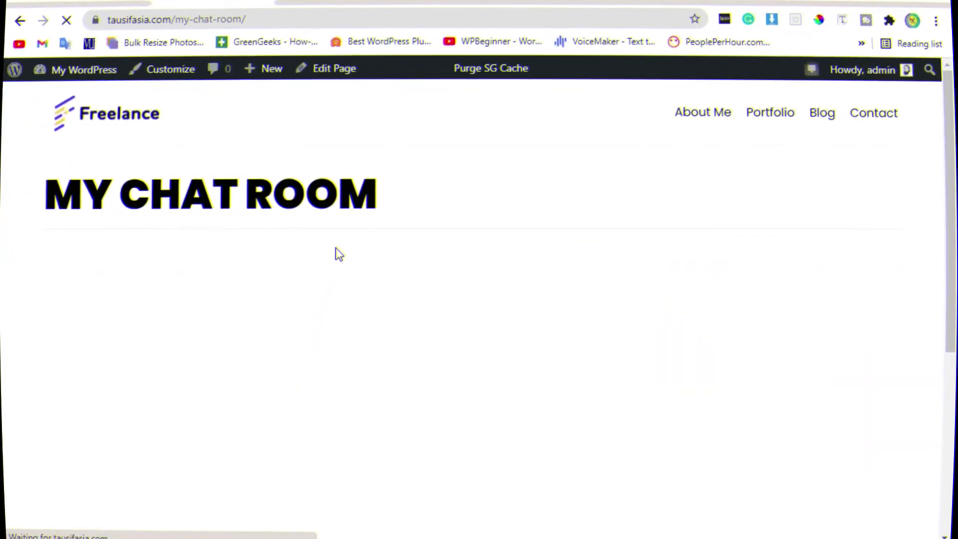
scroll(433, 134, "down", 2)
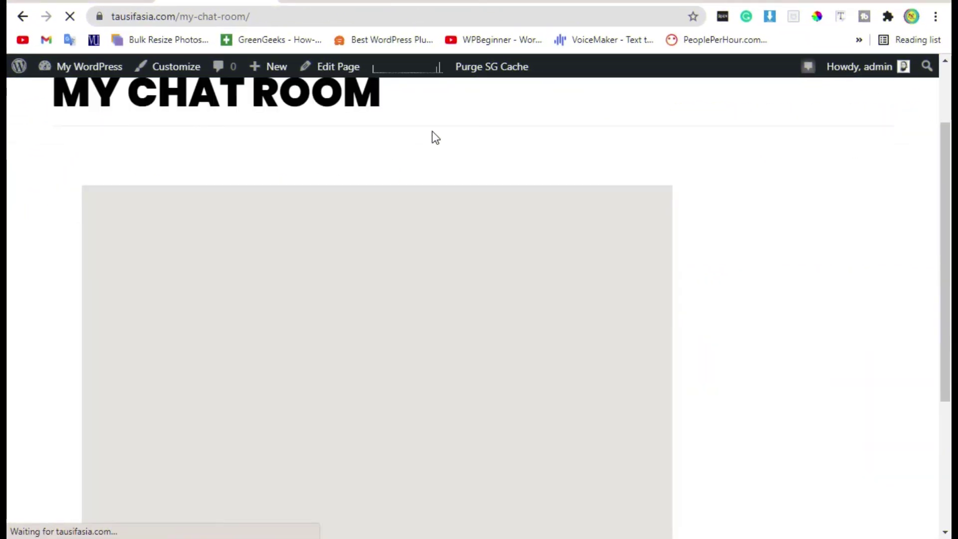
scroll(432, 132, "down", 2)
left_click_drag(433, 332, 266, 251)
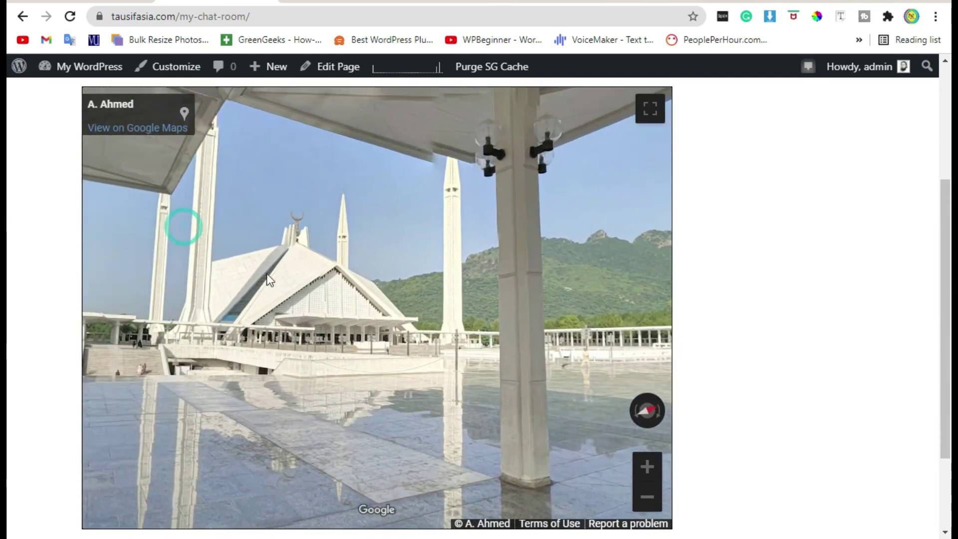
scroll(266, 250, "up", 5)
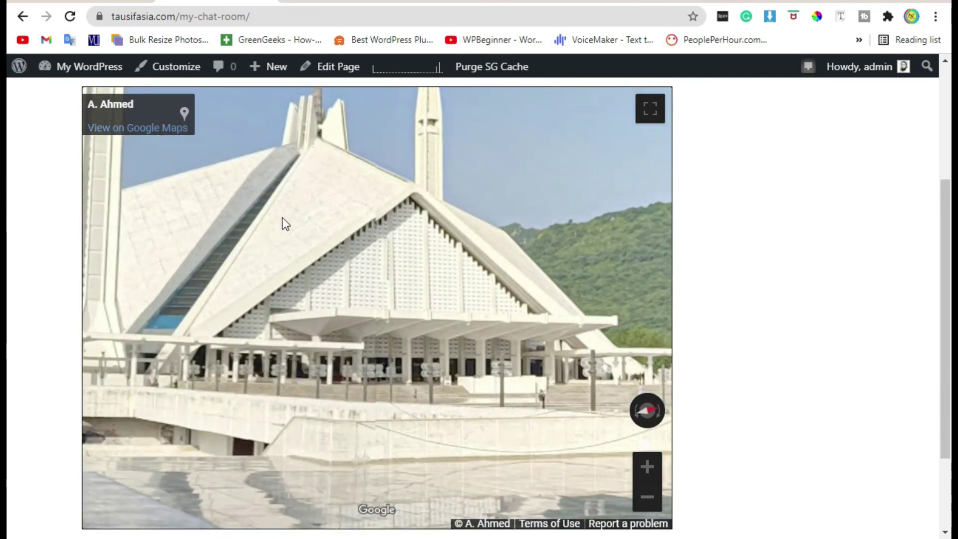
left_click(233, 266)
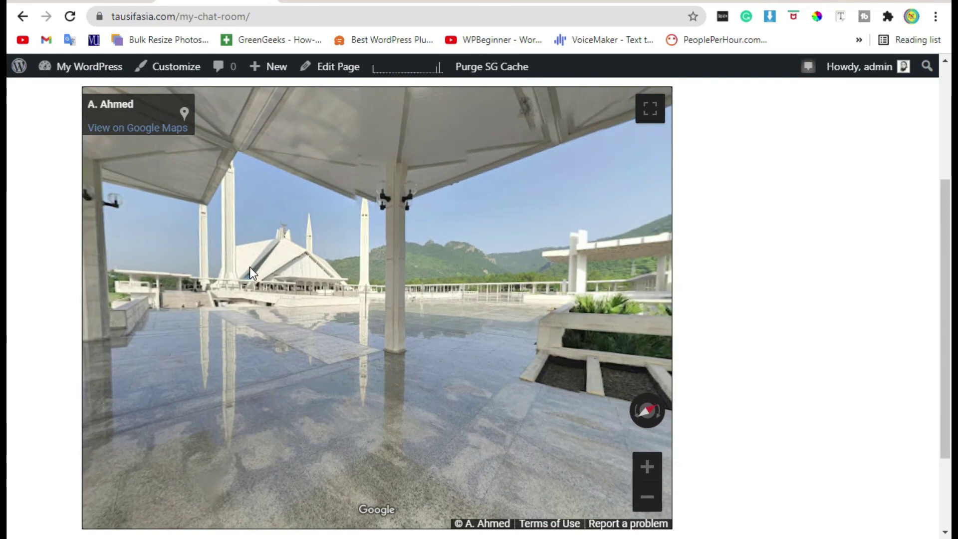